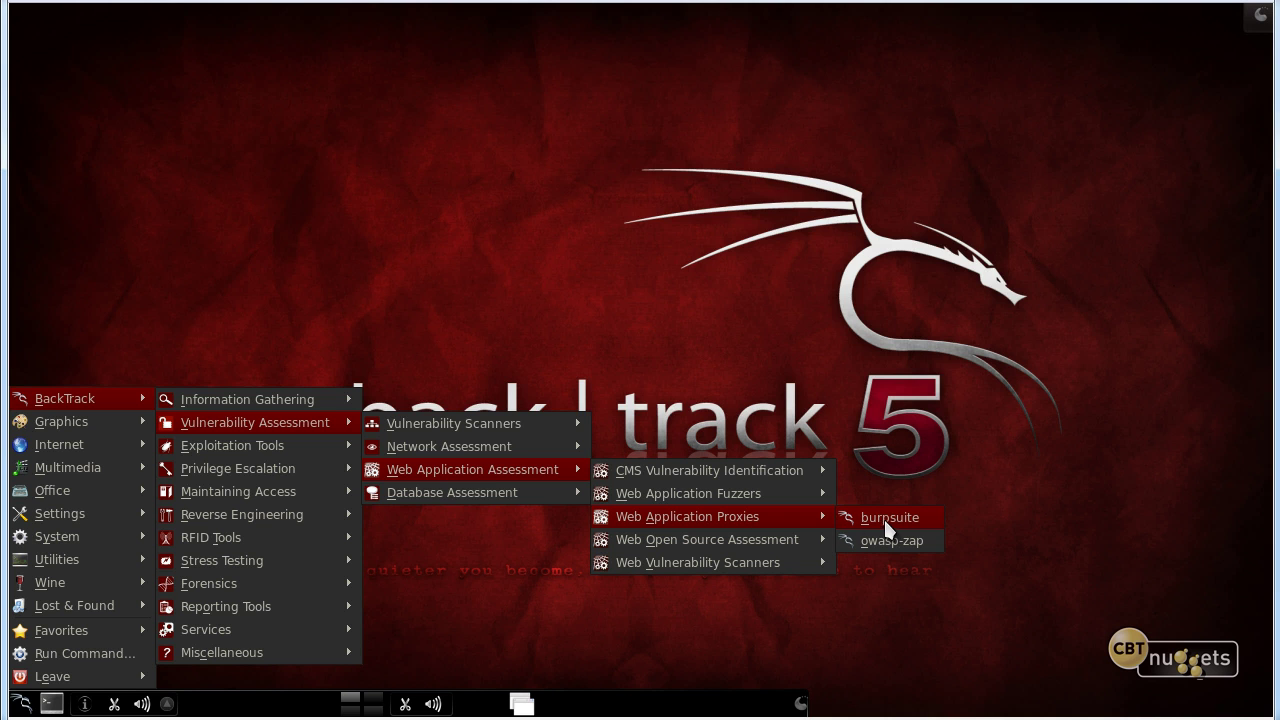
Step: Launch burpsuite from BackTrack's web vulnerability scanners and open the proxy's intercept view
{"action": "mouse_move", "coordinate": [766, 564]}
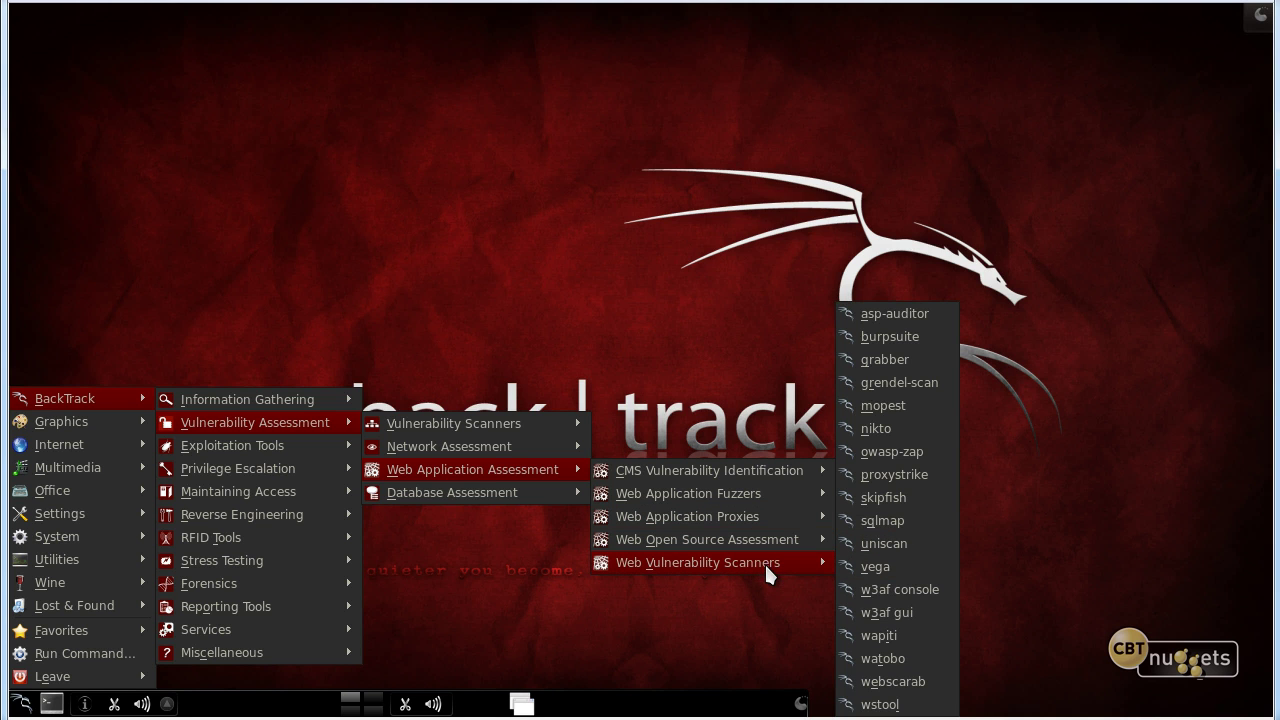
{"action": "left_click", "coordinate": [892, 338]}
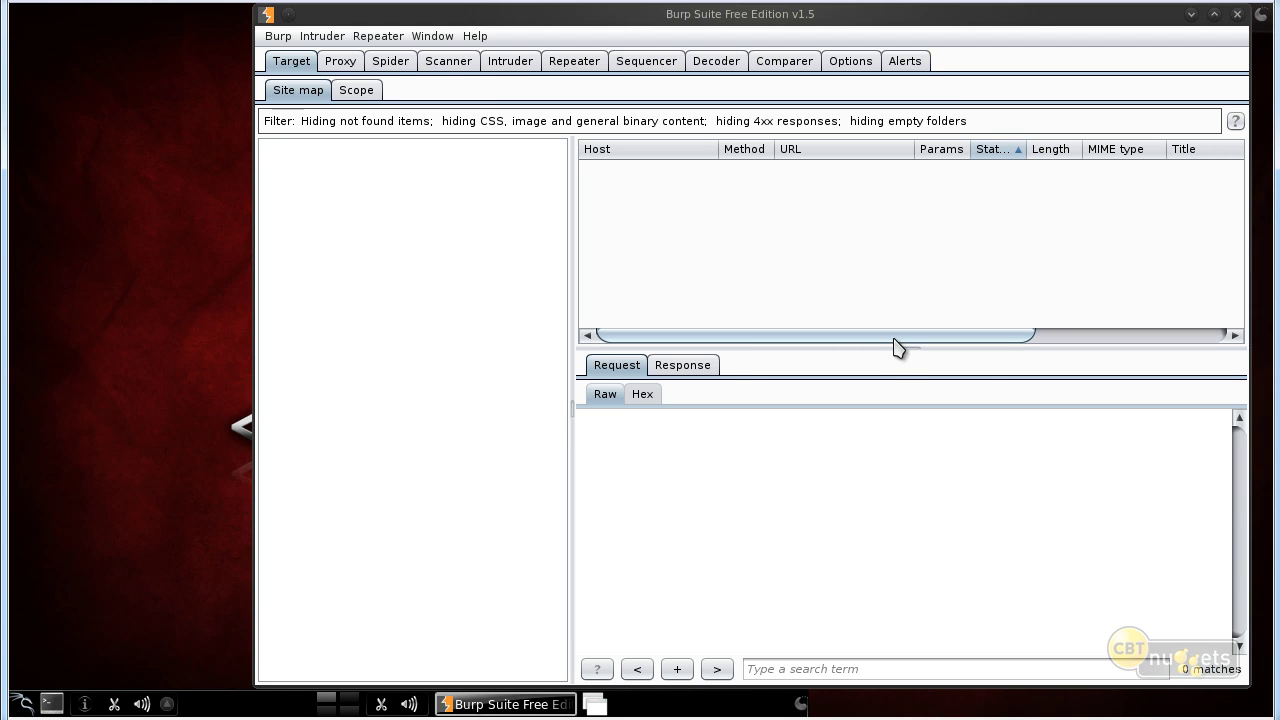
{"action": "left_click", "coordinate": [340, 62]}
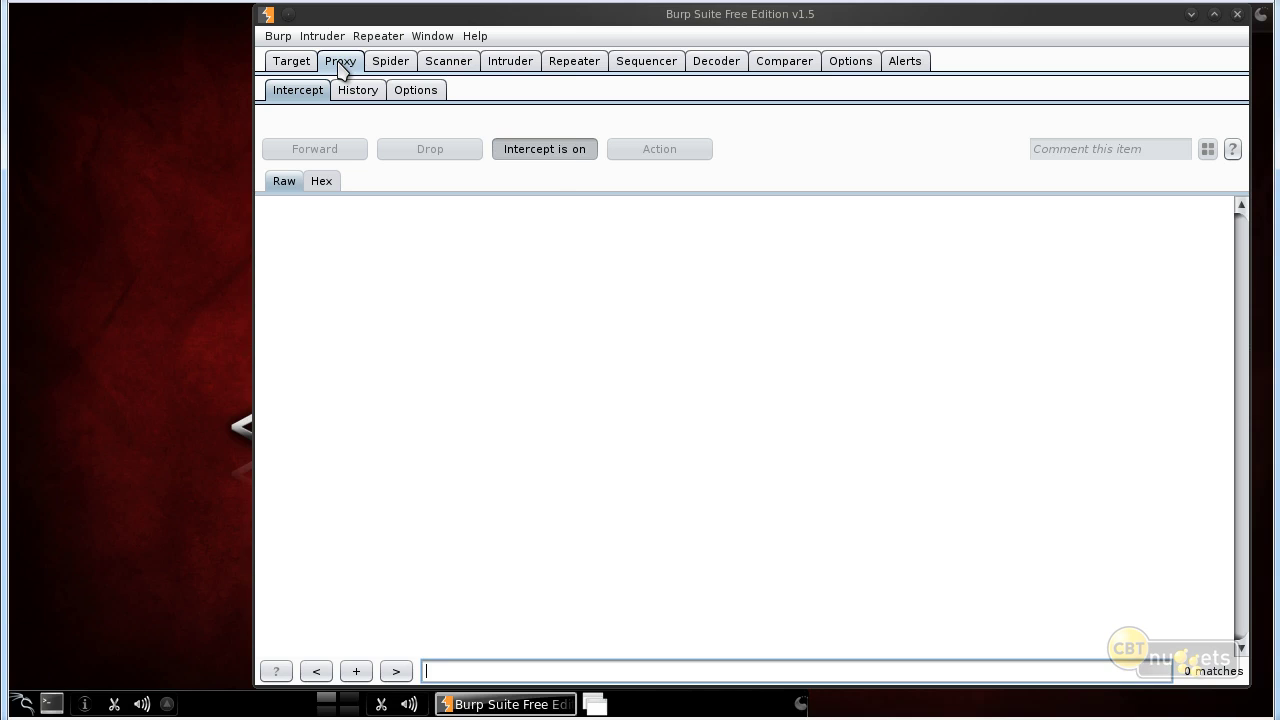
{"action": "left_click", "coordinate": [553, 157]}
{"action": "left_click", "coordinate": [553, 157]}
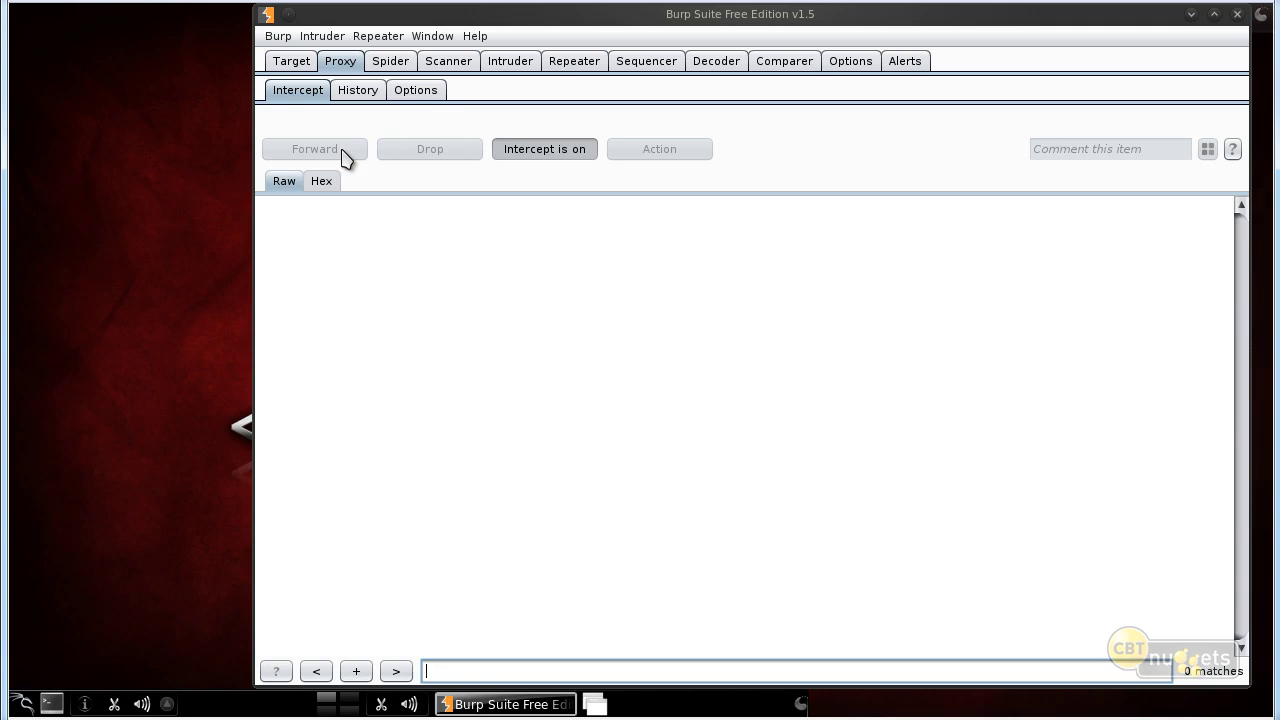
Step: Examine the proxy options for the interface address and port of the running proxy listener
{"action": "left_click", "coordinate": [415, 90]}
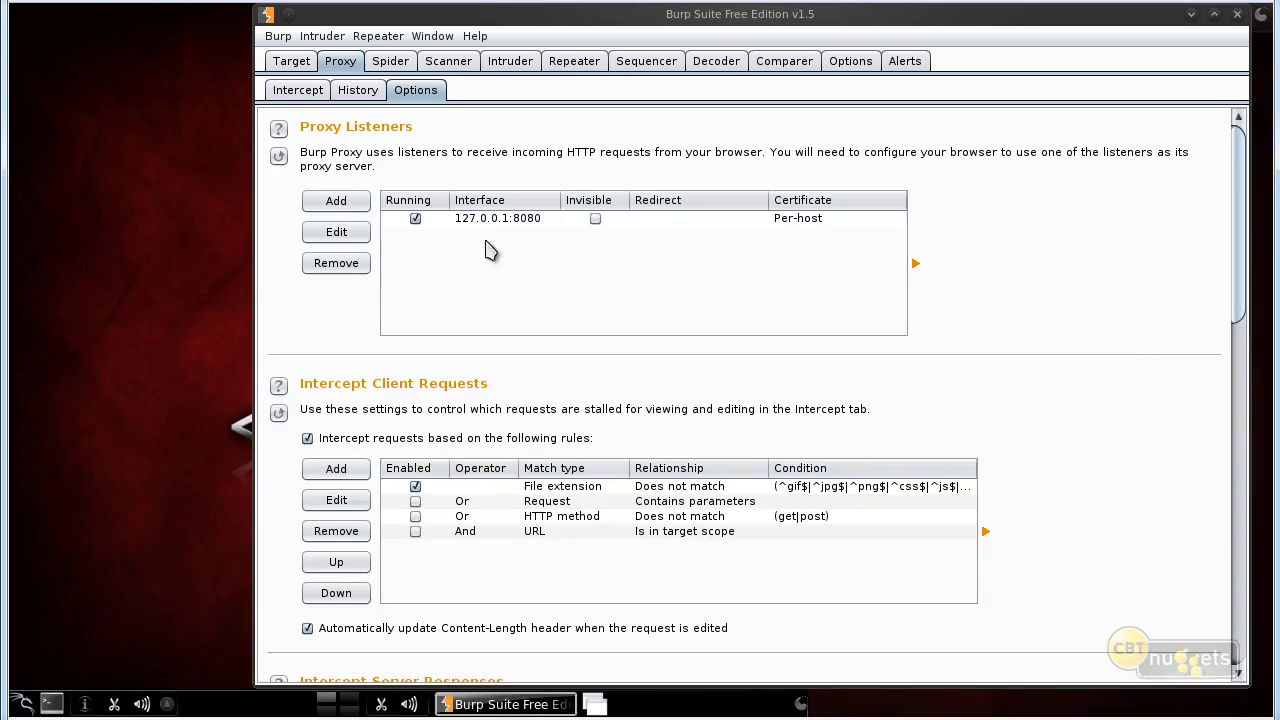
{"action": "mouse_move", "coordinate": [470, 238]}
{"action": "left_mouse_down"}
{"action": "mouse_move", "coordinate": [547, 238]}
{"action": "mouse_move", "coordinate": [497, 242]}
{"action": "left_mouse_up"}
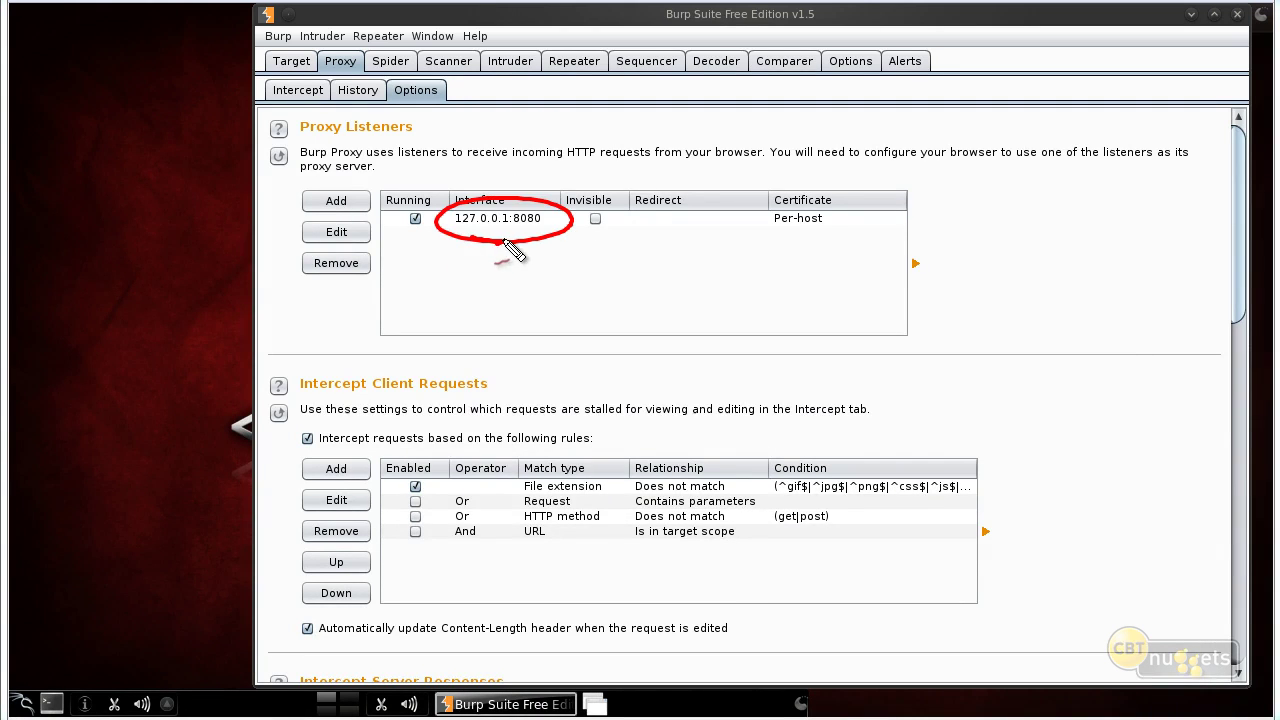
{"action": "left_click_drag", "start_coordinate": [148, 178], "coordinate": [193, 140]}
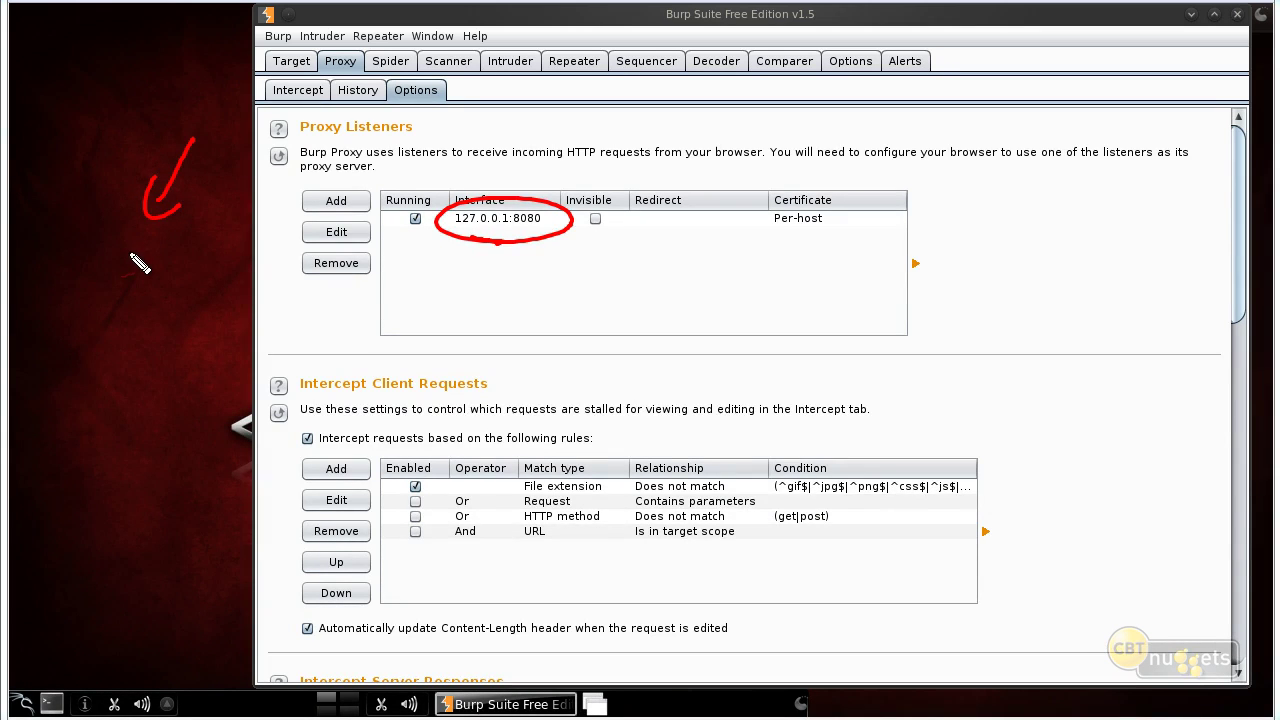
{"action": "mouse_move", "coordinate": [138, 262]}
{"action": "left_mouse_down"}
{"action": "mouse_move", "coordinate": [135, 325]}
{"action": "mouse_move", "coordinate": [448, 245]}
{"action": "mouse_move", "coordinate": [428, 276]}
{"action": "left_mouse_up"}
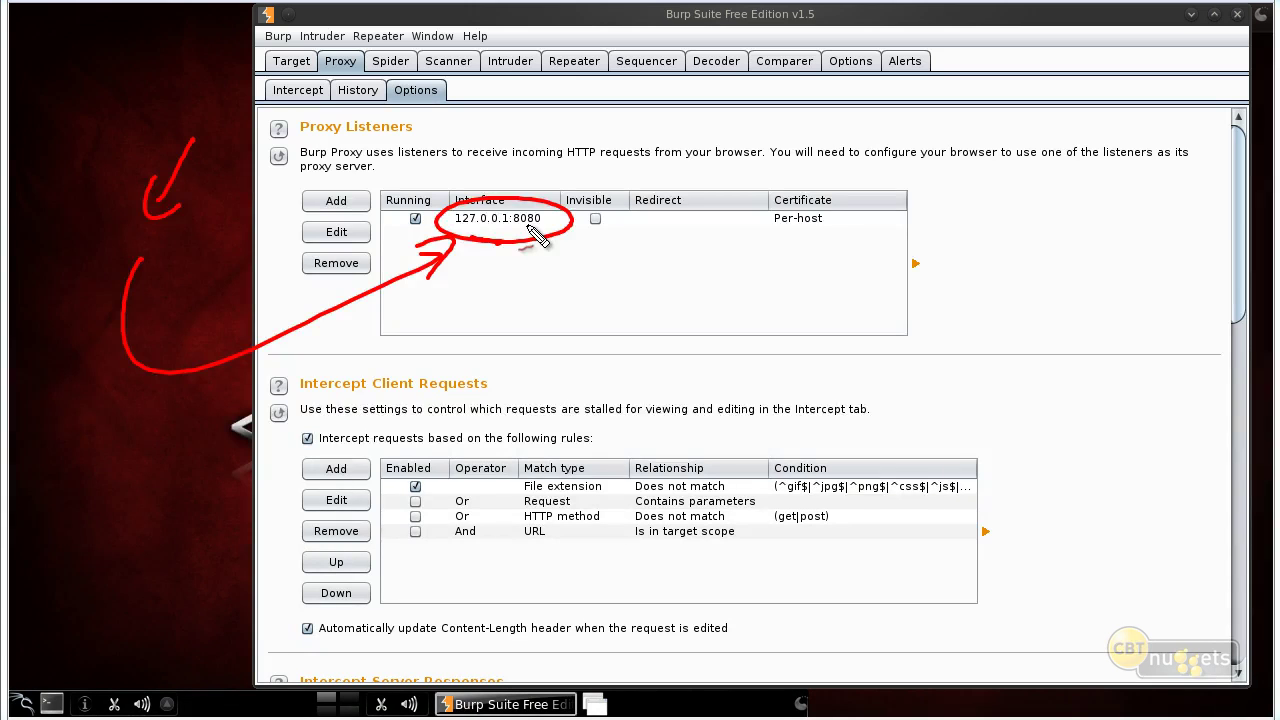
{"action": "key", "text": "Escape"}
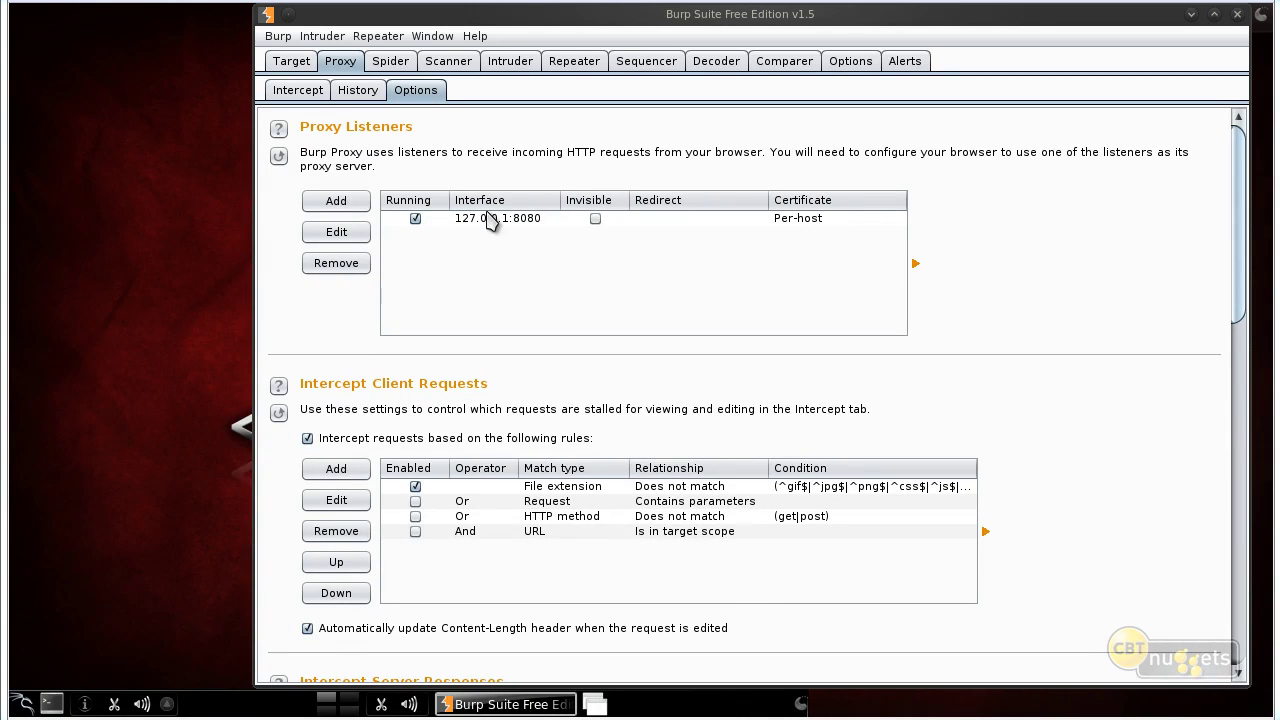
Step: Launch the Firefox web browser
{"action": "left_click", "coordinate": [22, 704]}
{"action": "mouse_move", "coordinate": [60, 490]}
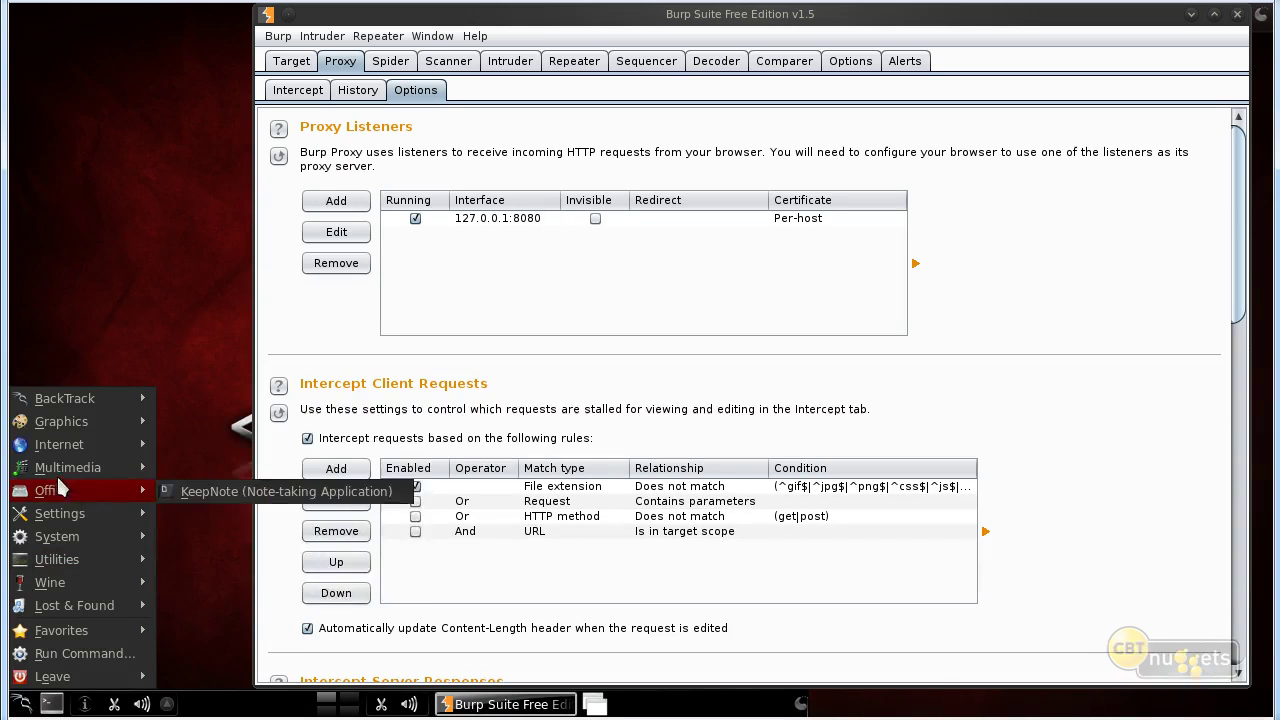
{"action": "mouse_move", "coordinate": [130, 446]}
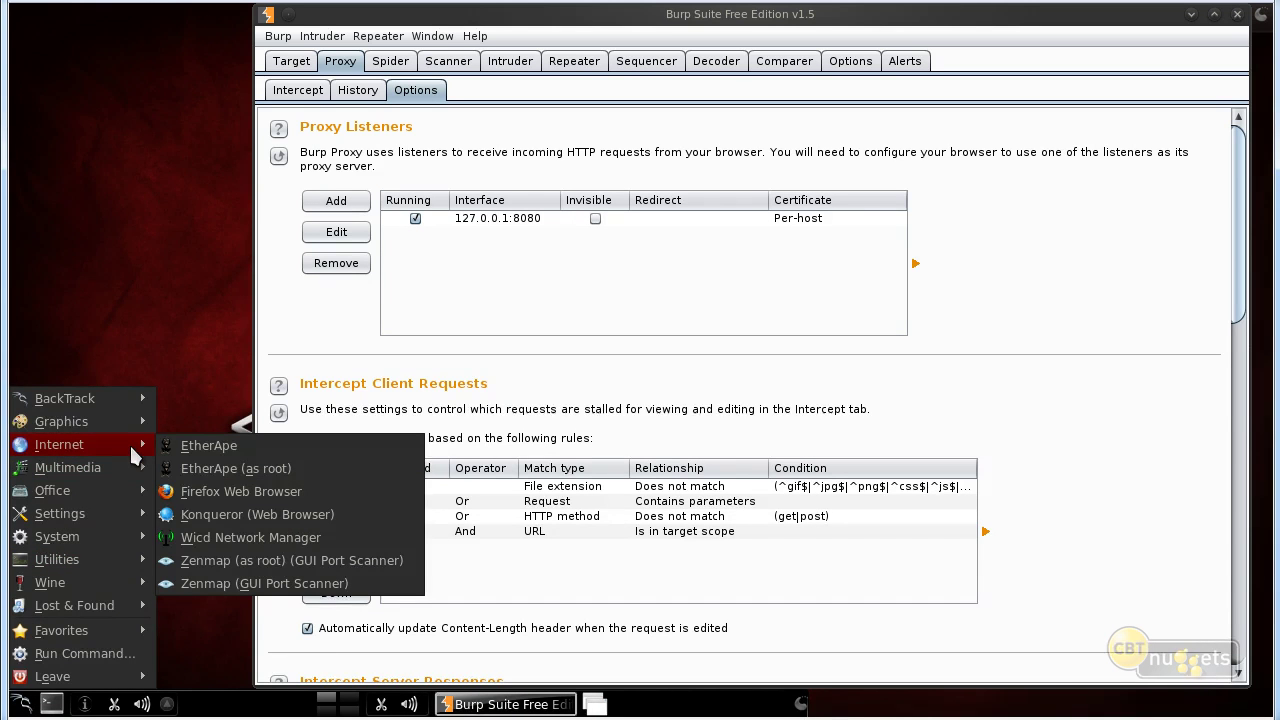
{"action": "left_click", "coordinate": [216, 490]}
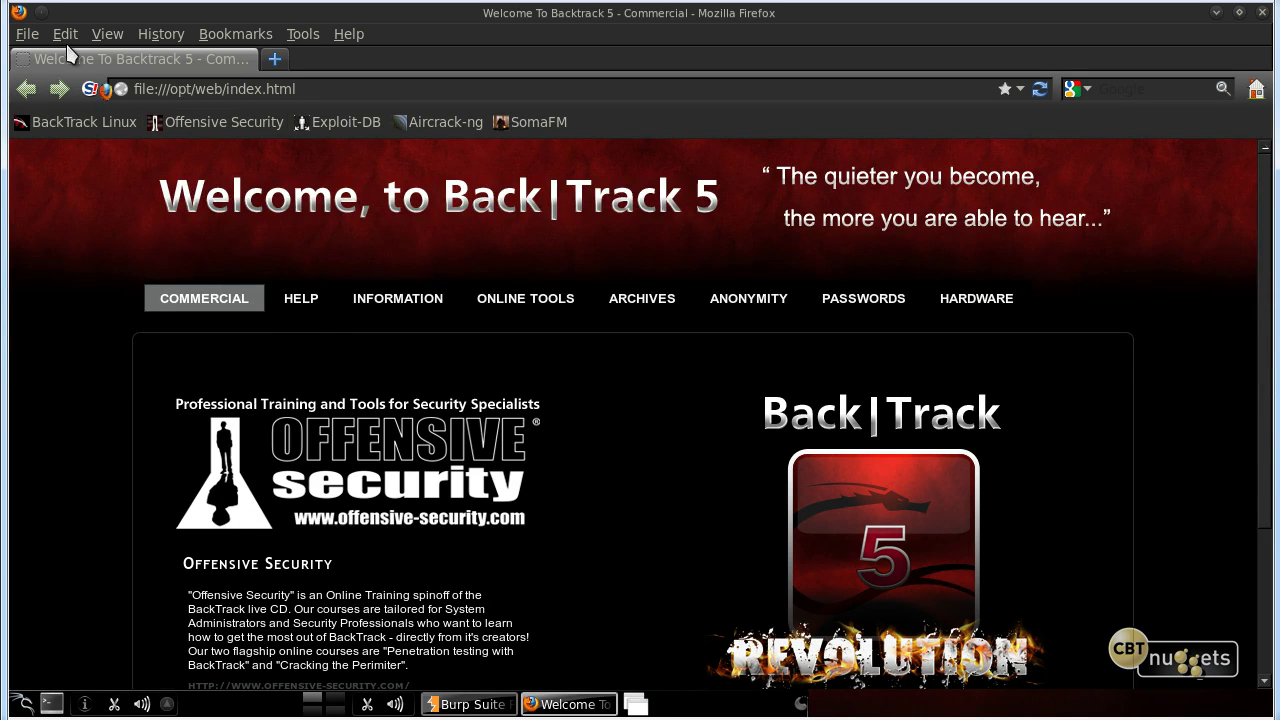
Step: Configure Firefox's network connection to use the manual HTTP proxy 127.0.0.1 on port 8080 for all protocols
{"action": "left_click", "coordinate": [65, 34]}
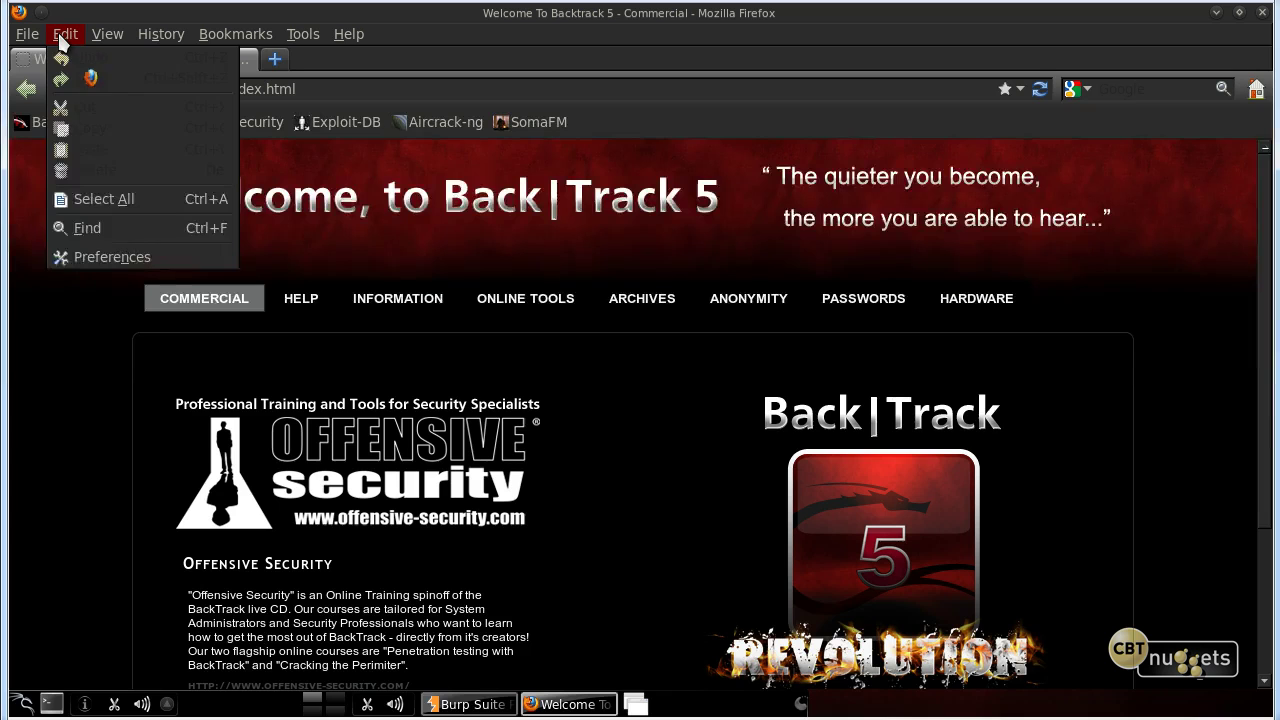
{"action": "left_click", "coordinate": [91, 255]}
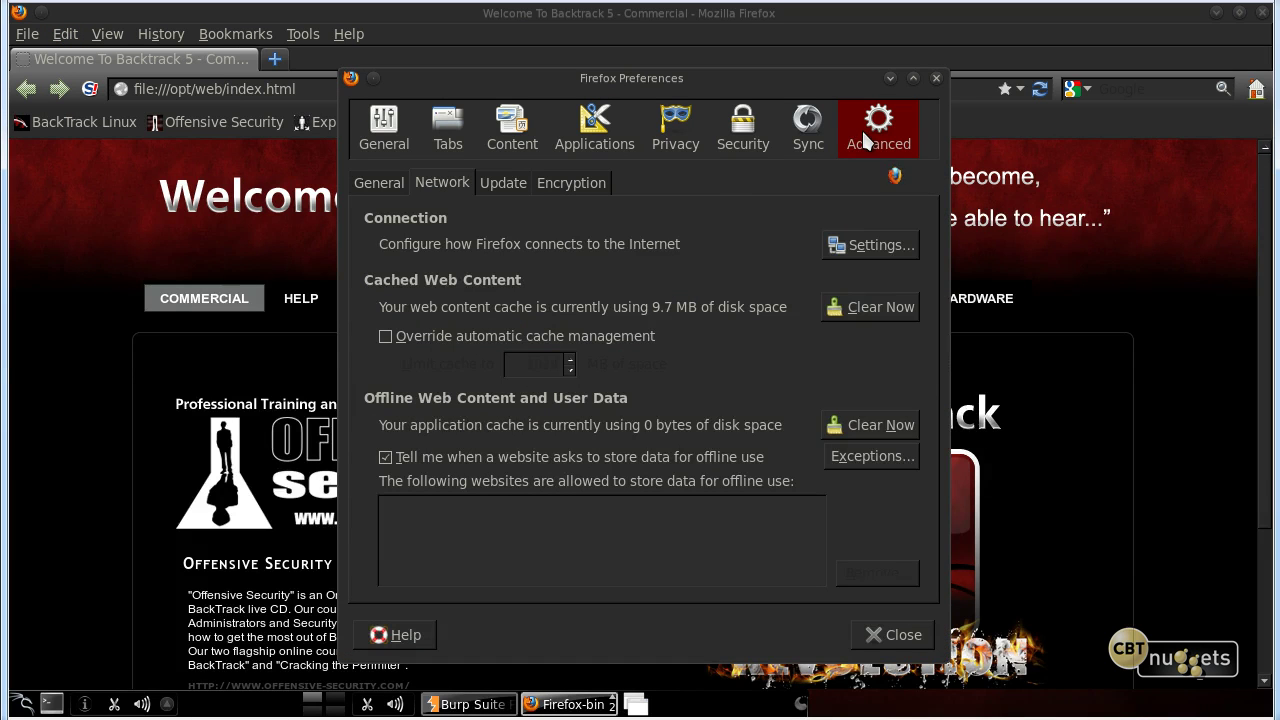
{"action": "left_click", "coordinate": [441, 184]}
{"action": "left_click", "coordinate": [852, 241]}
{"action": "left_click_drag", "start_coordinate": [688, 102], "coordinate": [995, 204]}
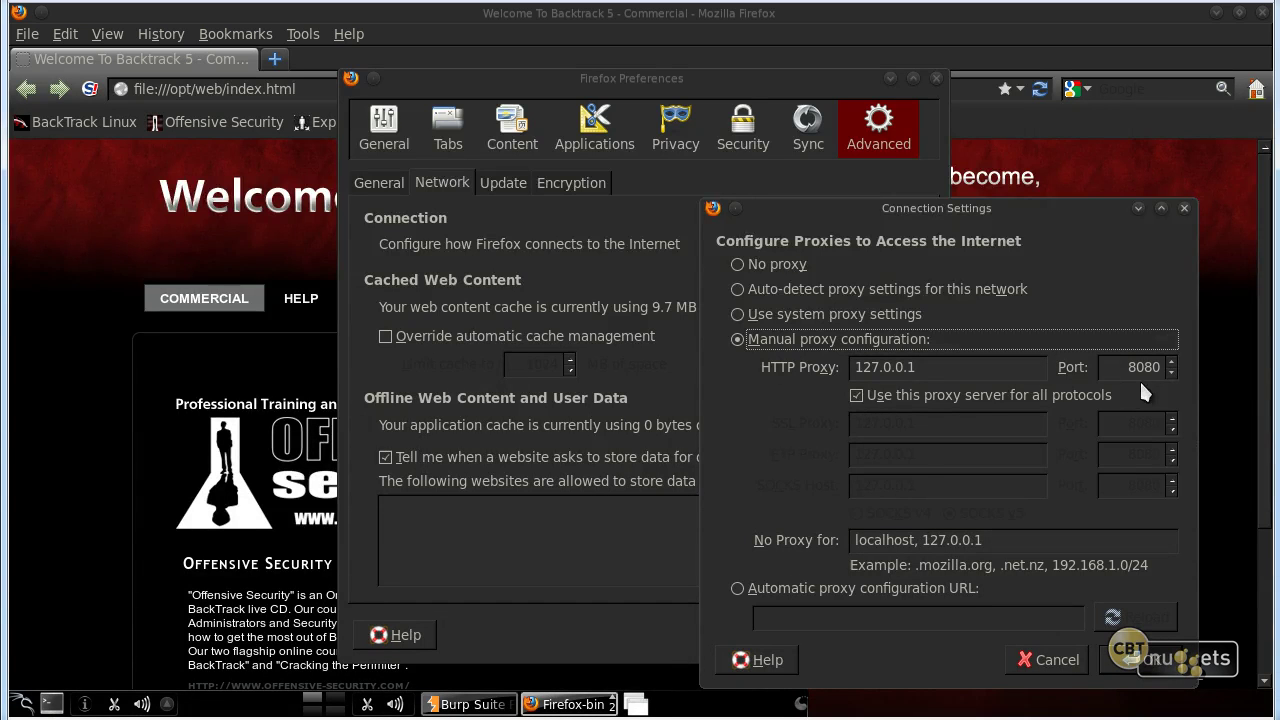
{"action": "left_click", "coordinate": [1140, 660]}
{"action": "left_click", "coordinate": [905, 635]}
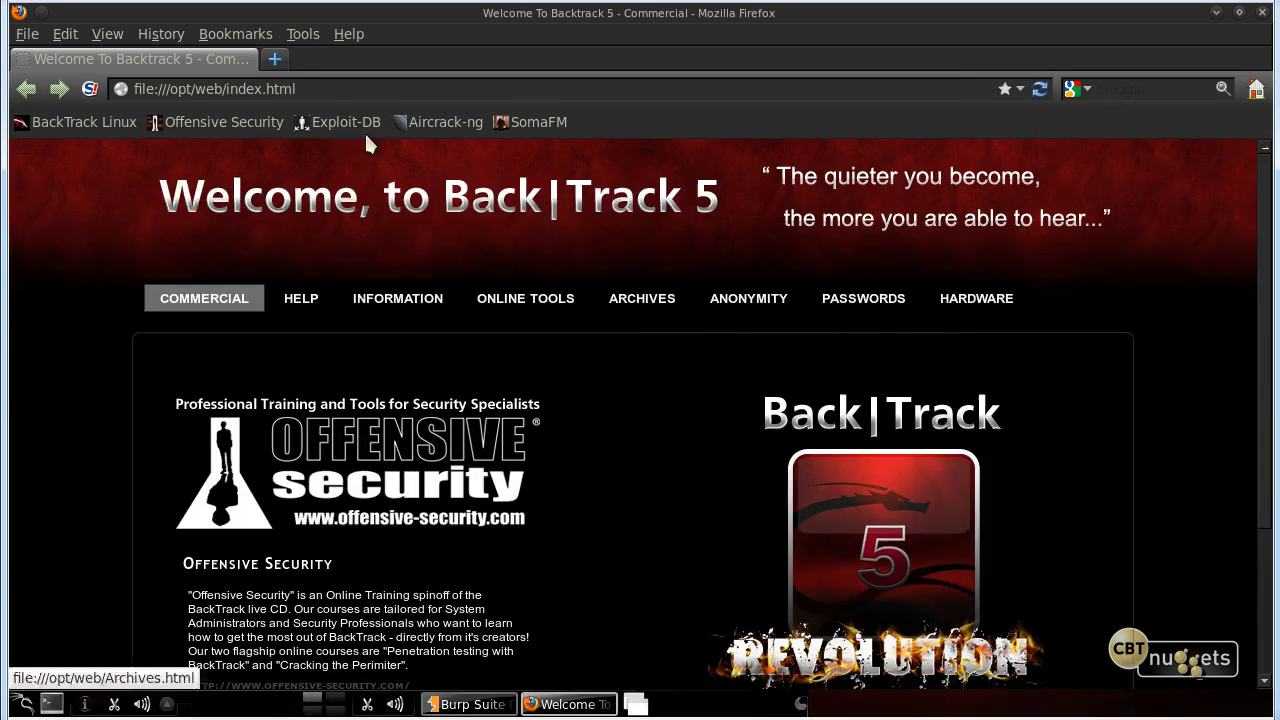
{"action": "left_click", "coordinate": [328, 89]}
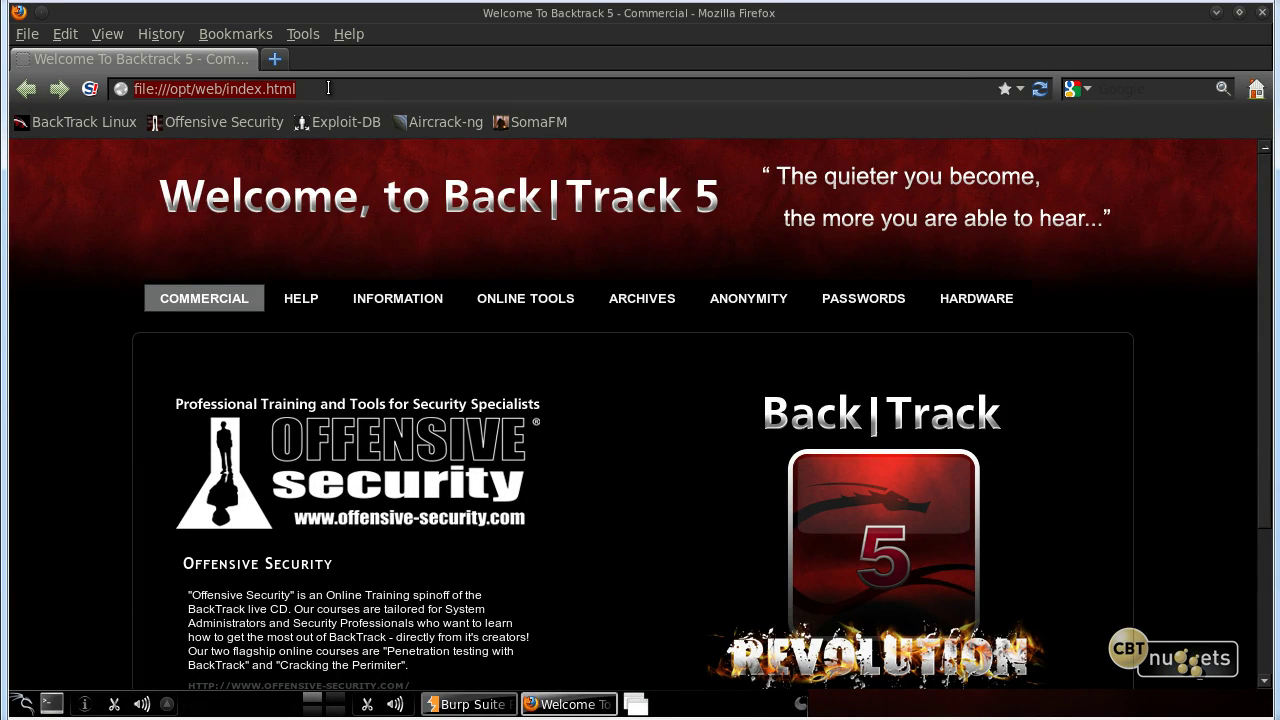
{"action": "type", "text": "cbtnuggets.com/"}
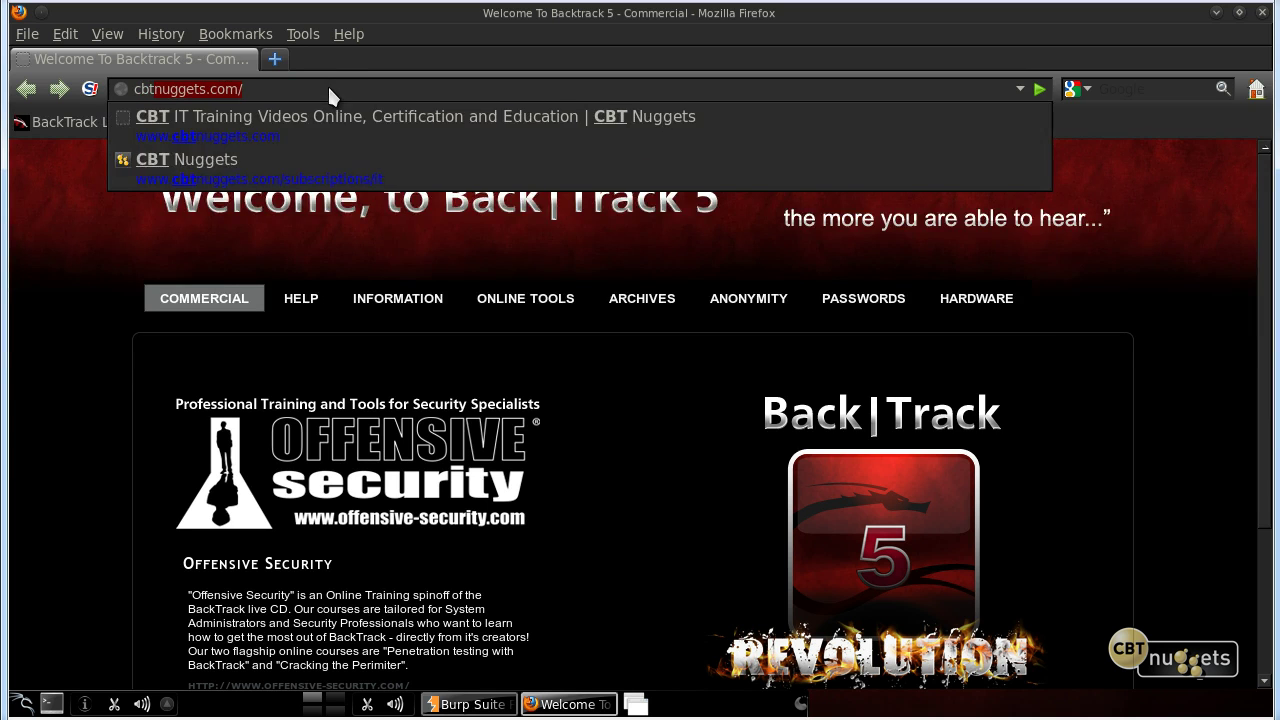
{"action": "key", "text": "Return"}
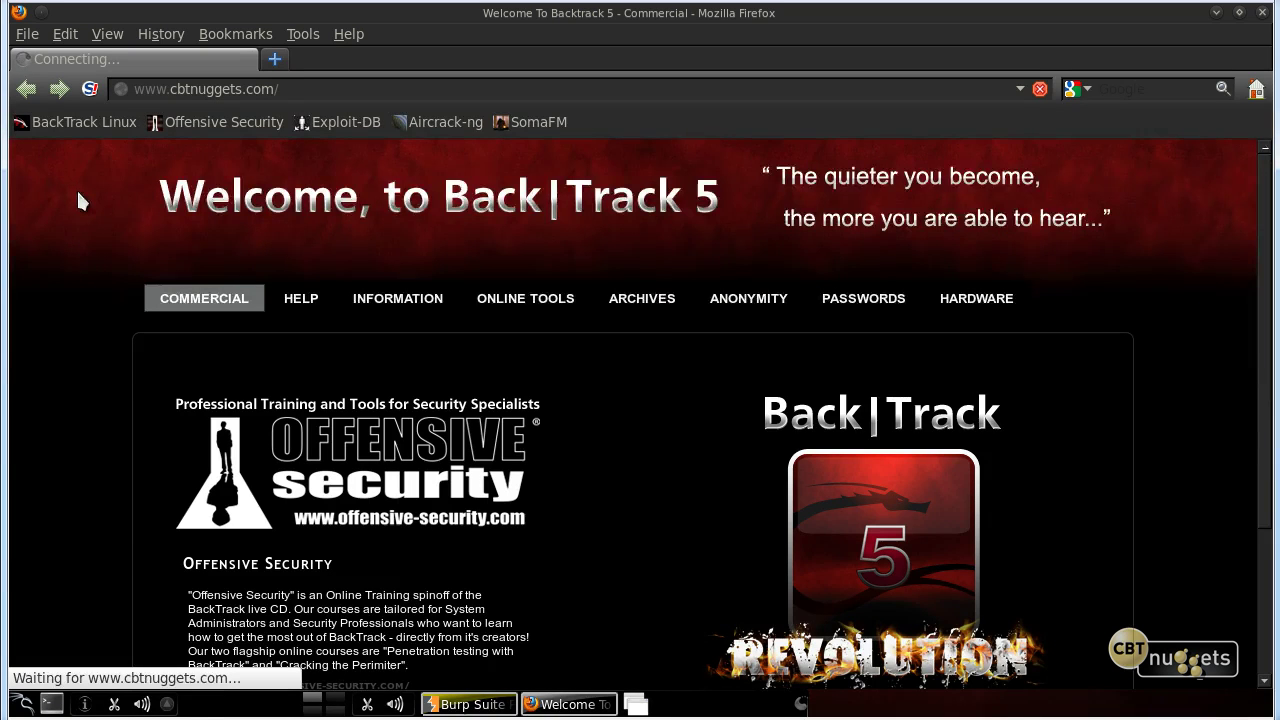
{"action": "left_click", "coordinate": [481, 706]}
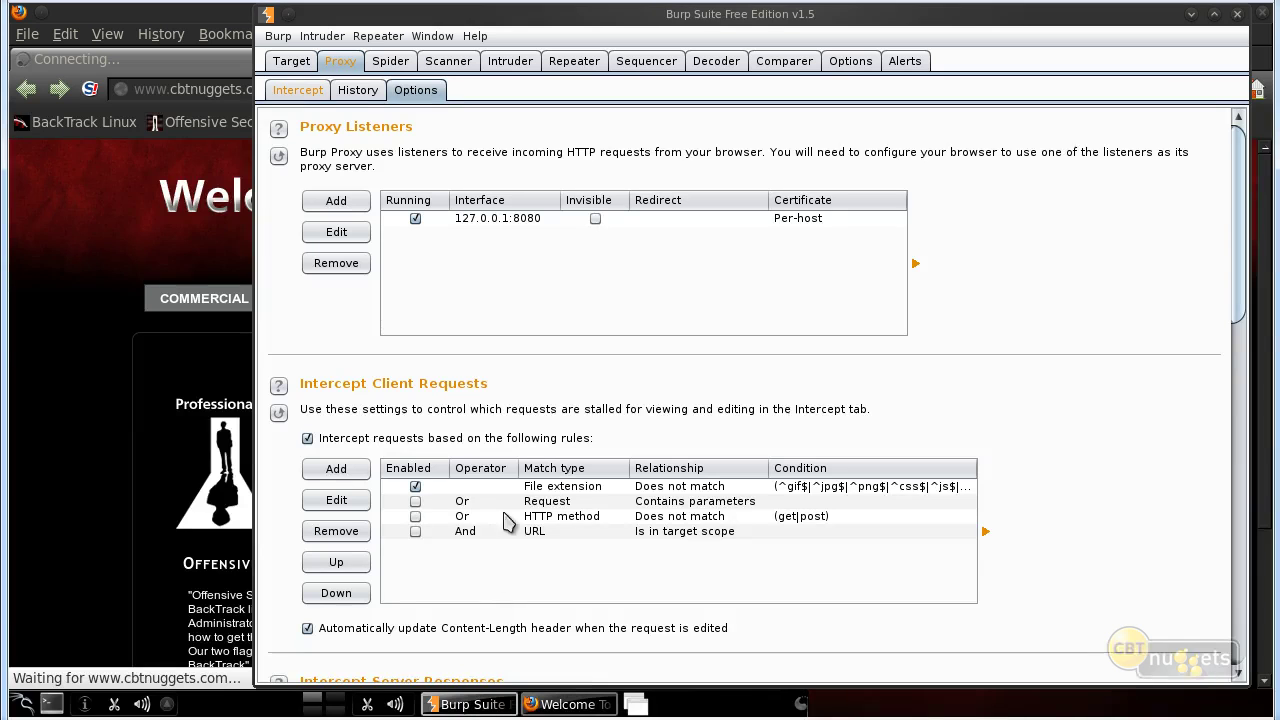
{"action": "left_click", "coordinate": [298, 90]}
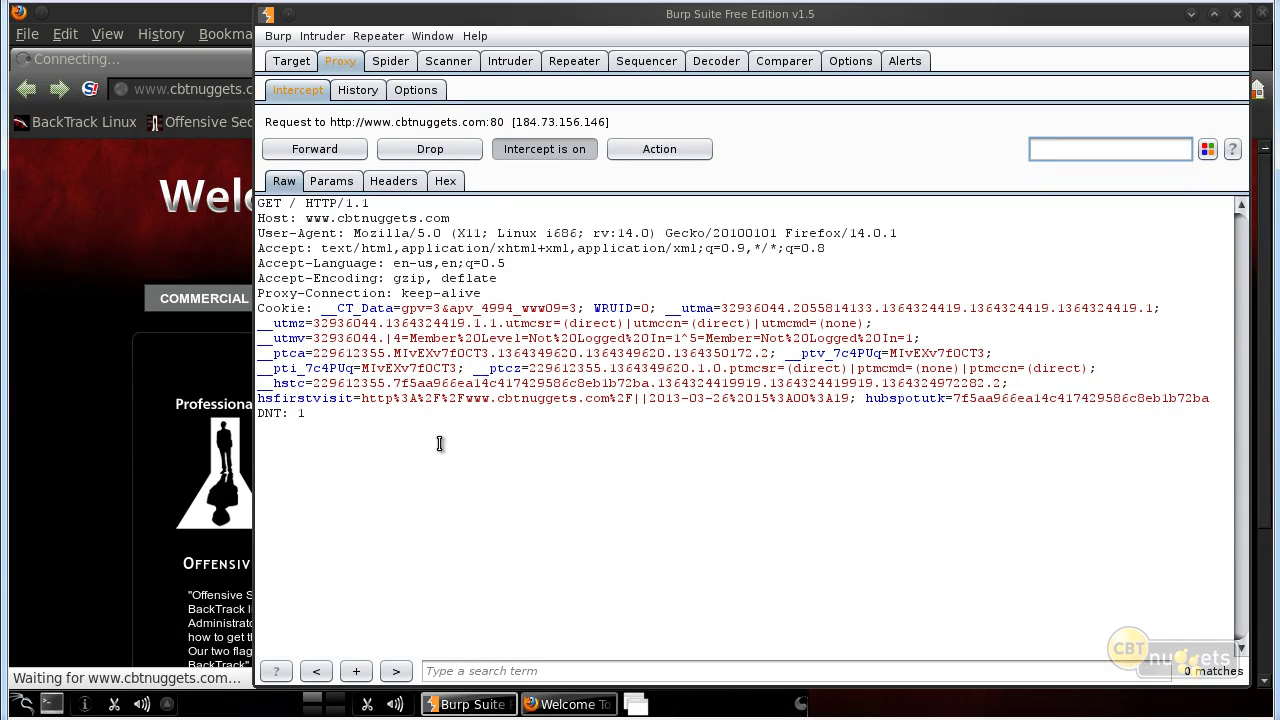
{"action": "left_click", "coordinate": [315, 153]}
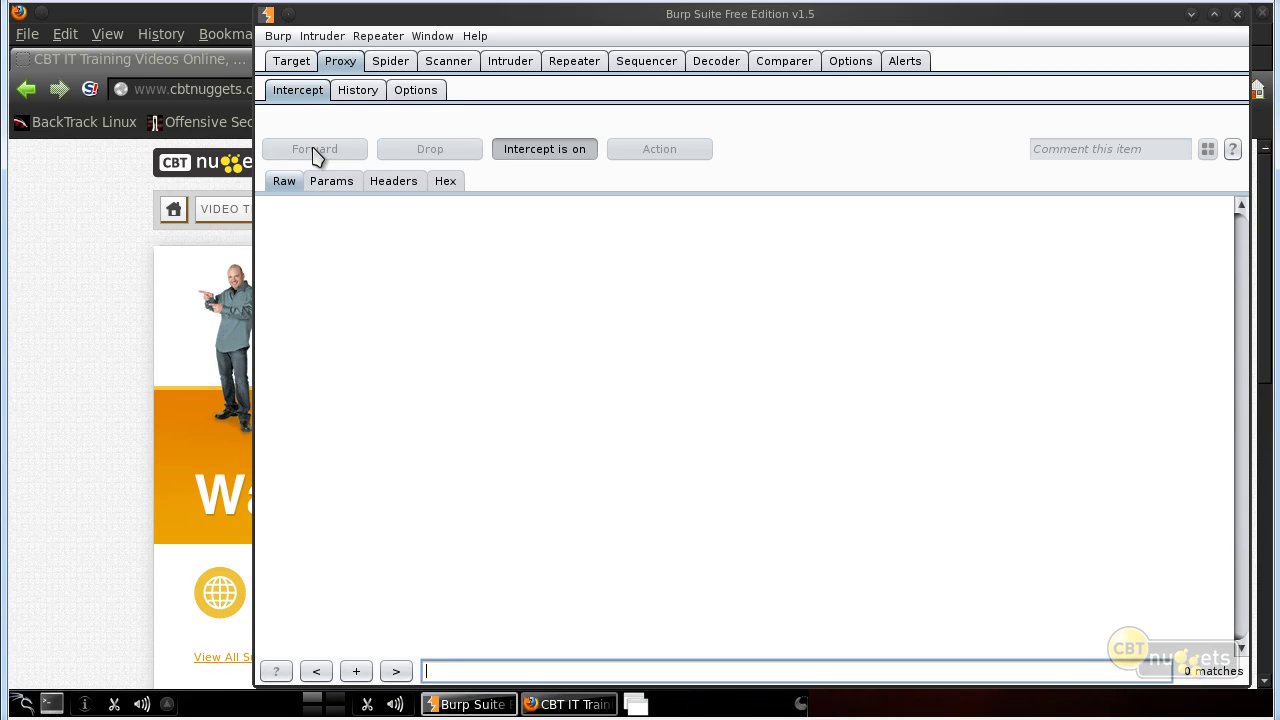
{"action": "left_click", "coordinate": [290, 60]}
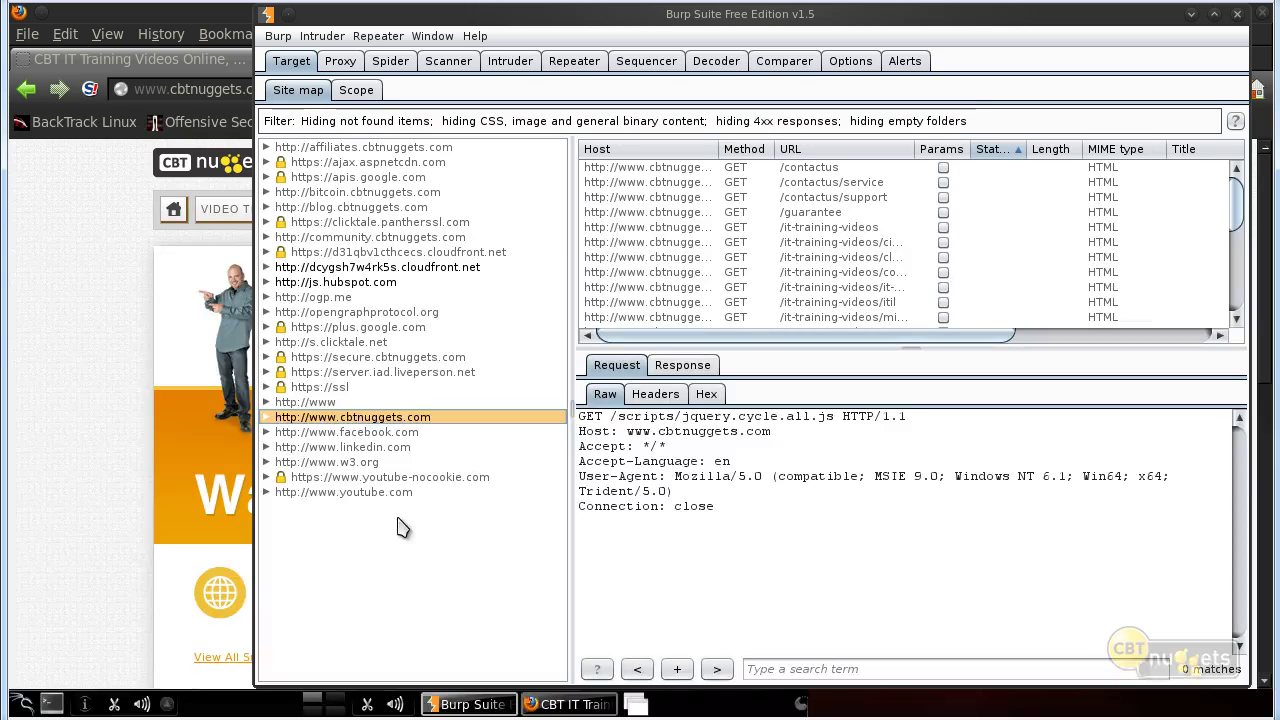
{"action": "left_click", "coordinate": [335, 269]}
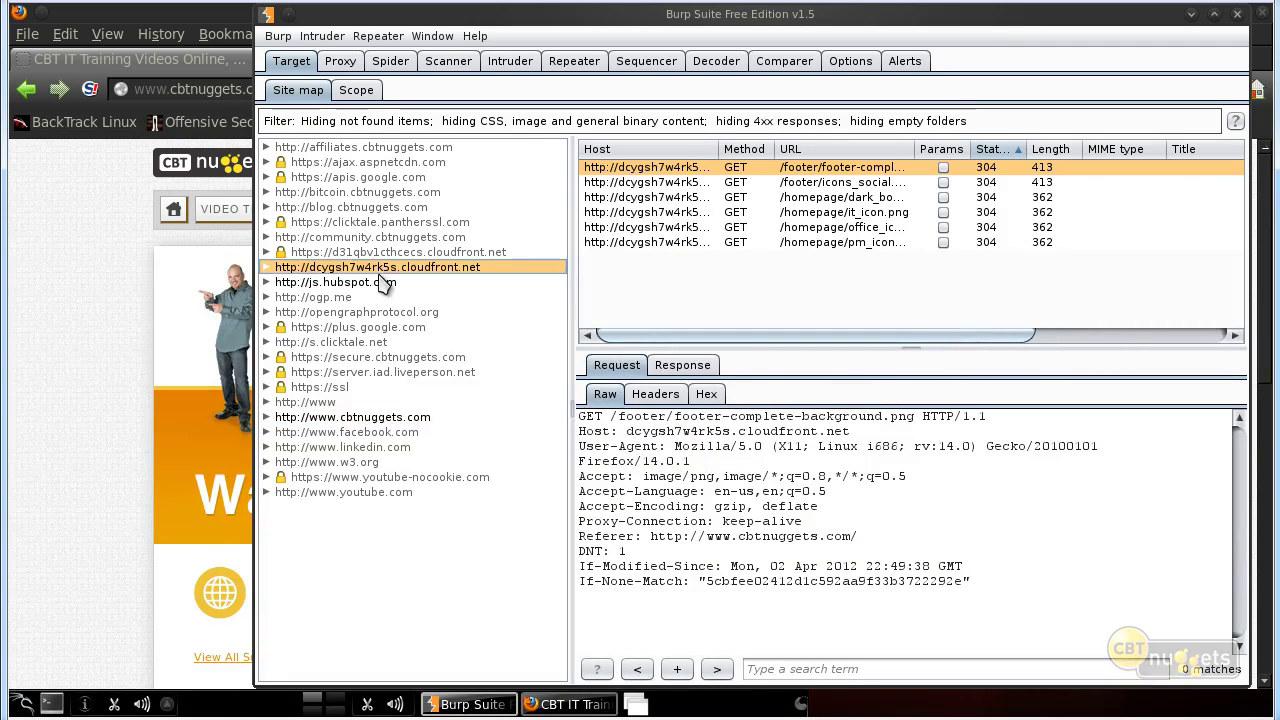
{"action": "left_click", "coordinate": [332, 298]}
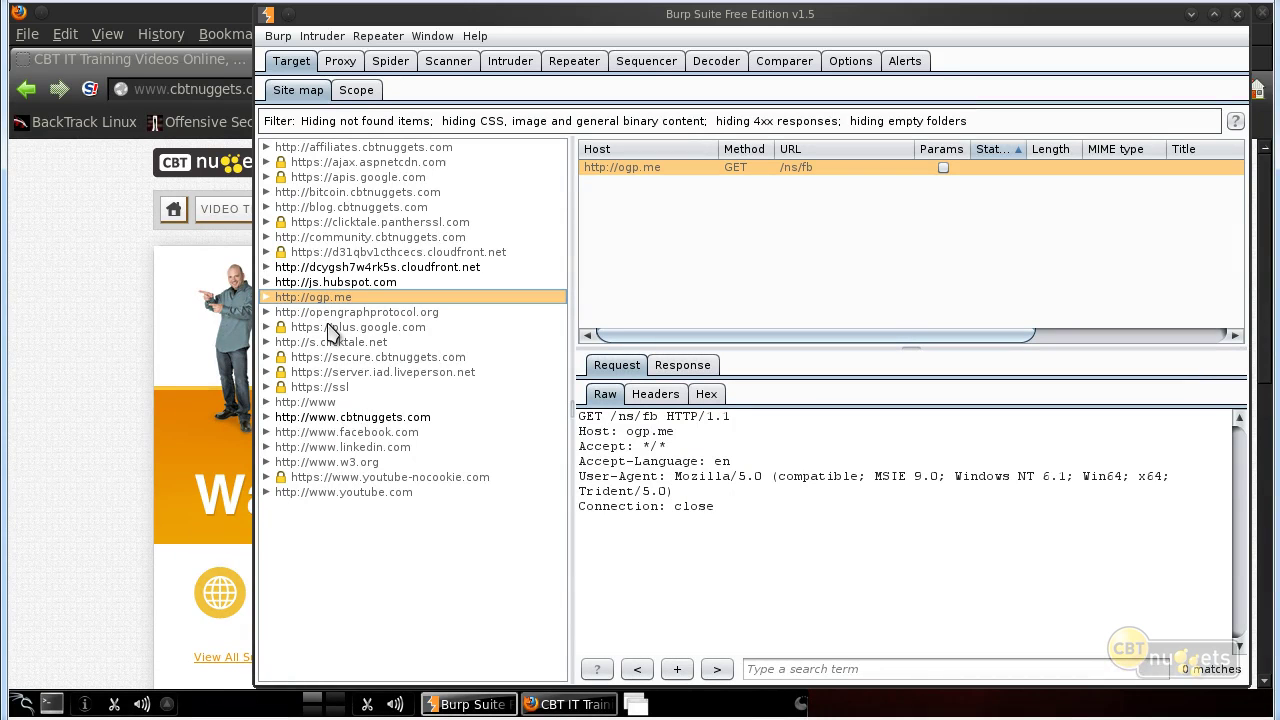
{"action": "left_click", "coordinate": [355, 418]}
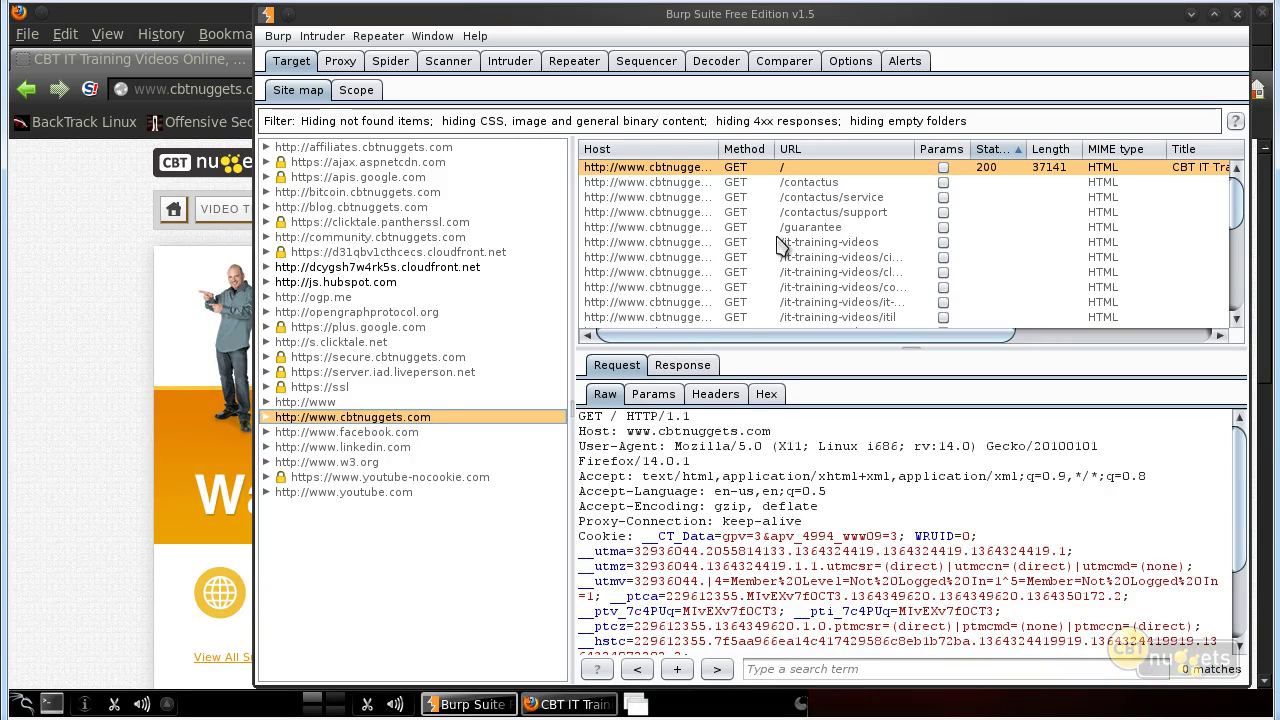
{"action": "scroll", "coordinate": [810, 507], "scroll_direction": "down", "scroll_amount": 2}
{"action": "scroll", "coordinate": [810, 507], "scroll_direction": "up", "scroll_amount": 2}
{"action": "scroll", "coordinate": [810, 507], "scroll_direction": "down", "scroll_amount": 2}
{"action": "scroll", "coordinate": [810, 507], "scroll_direction": "up", "scroll_amount": 2}
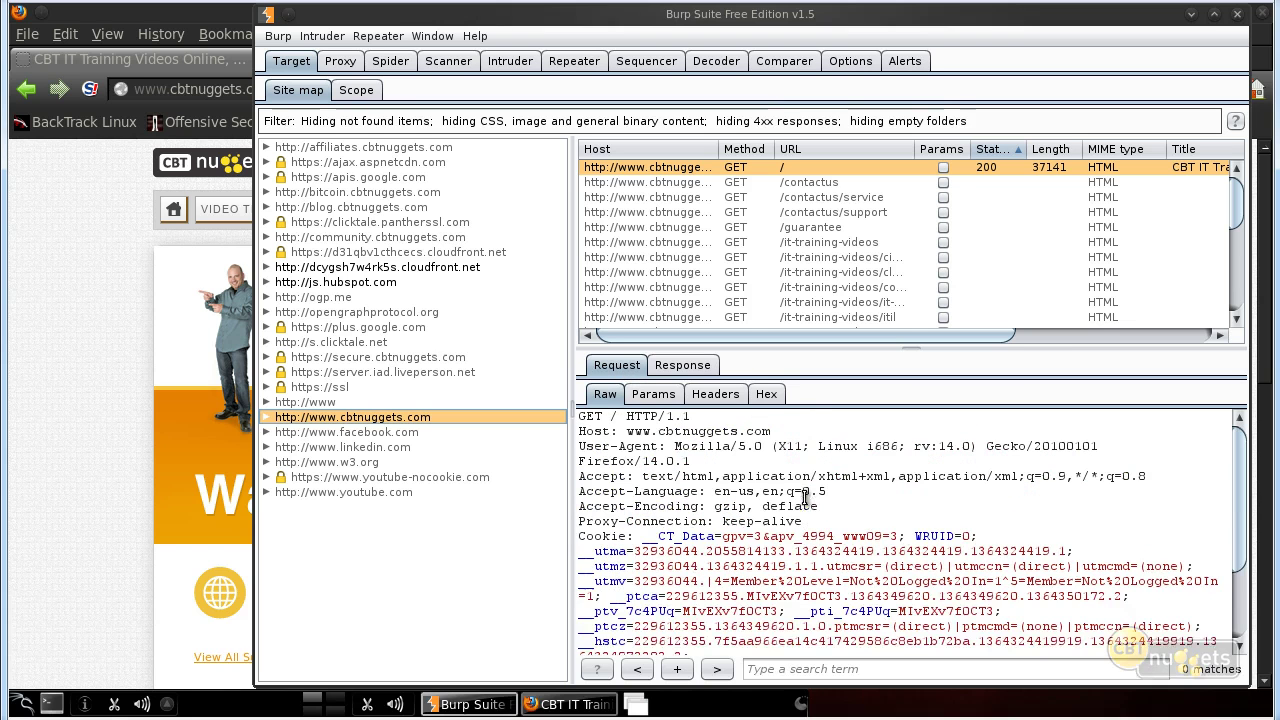
{"action": "left_click", "coordinate": [684, 368]}
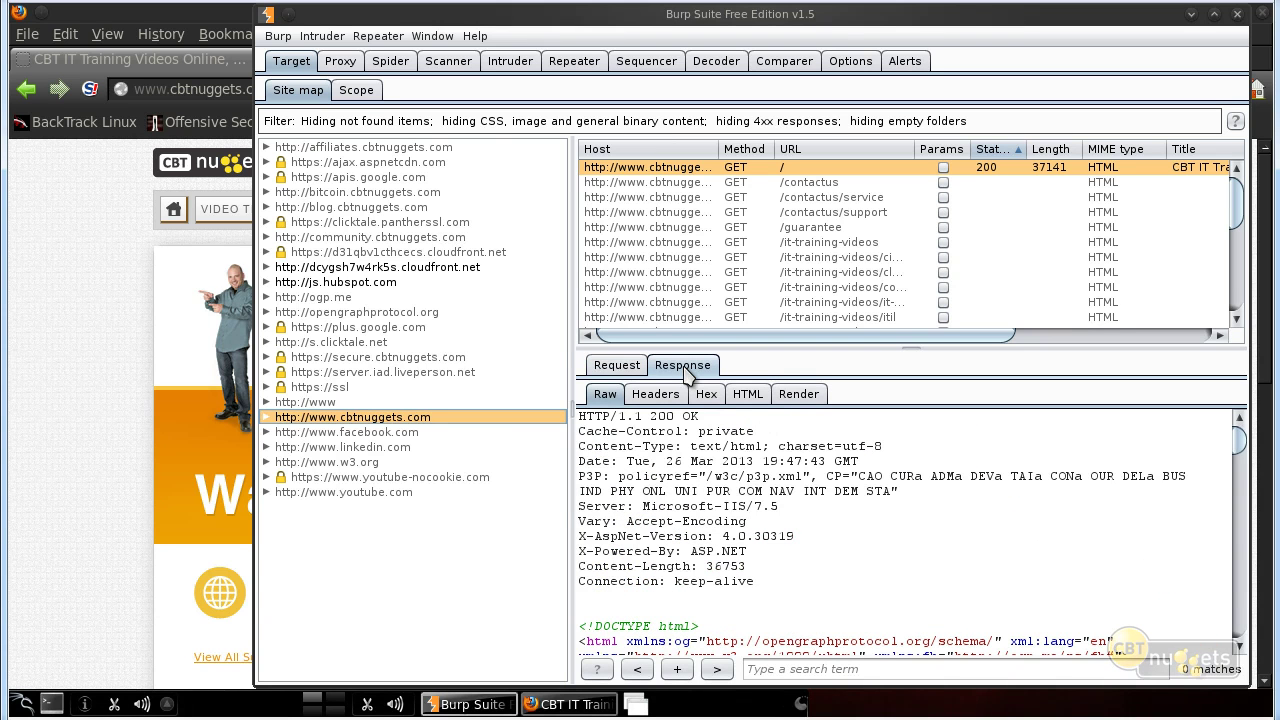
{"action": "key", "text": "ctrl+shift+d"}
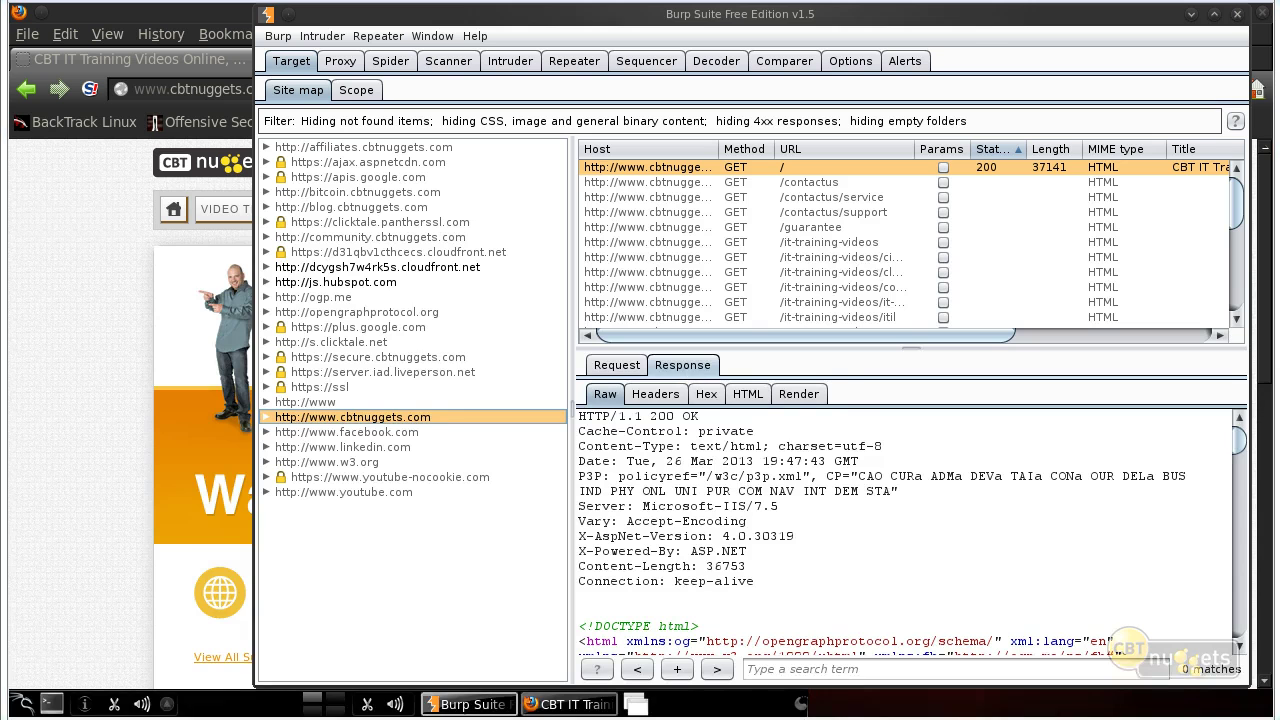
{"action": "left_click_drag", "start_coordinate": [783, 412], "coordinate": [822, 412]}
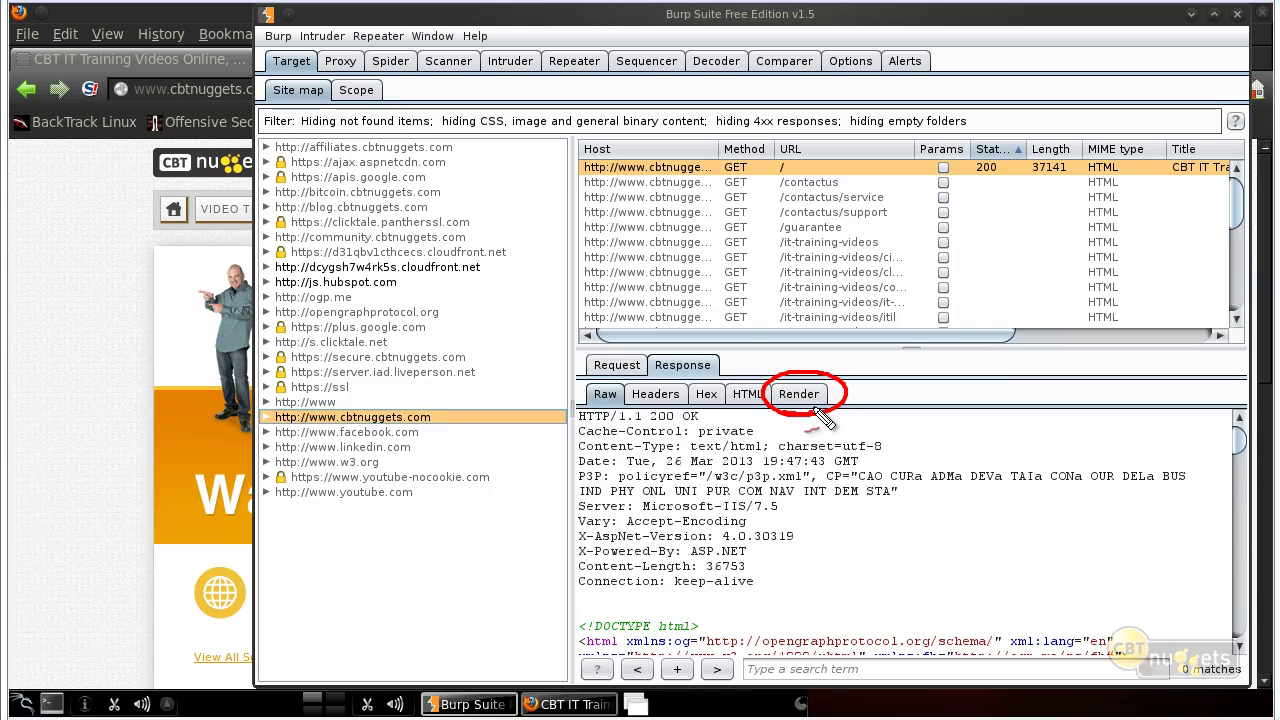
{"action": "key", "text": "ctrl+shift+d"}
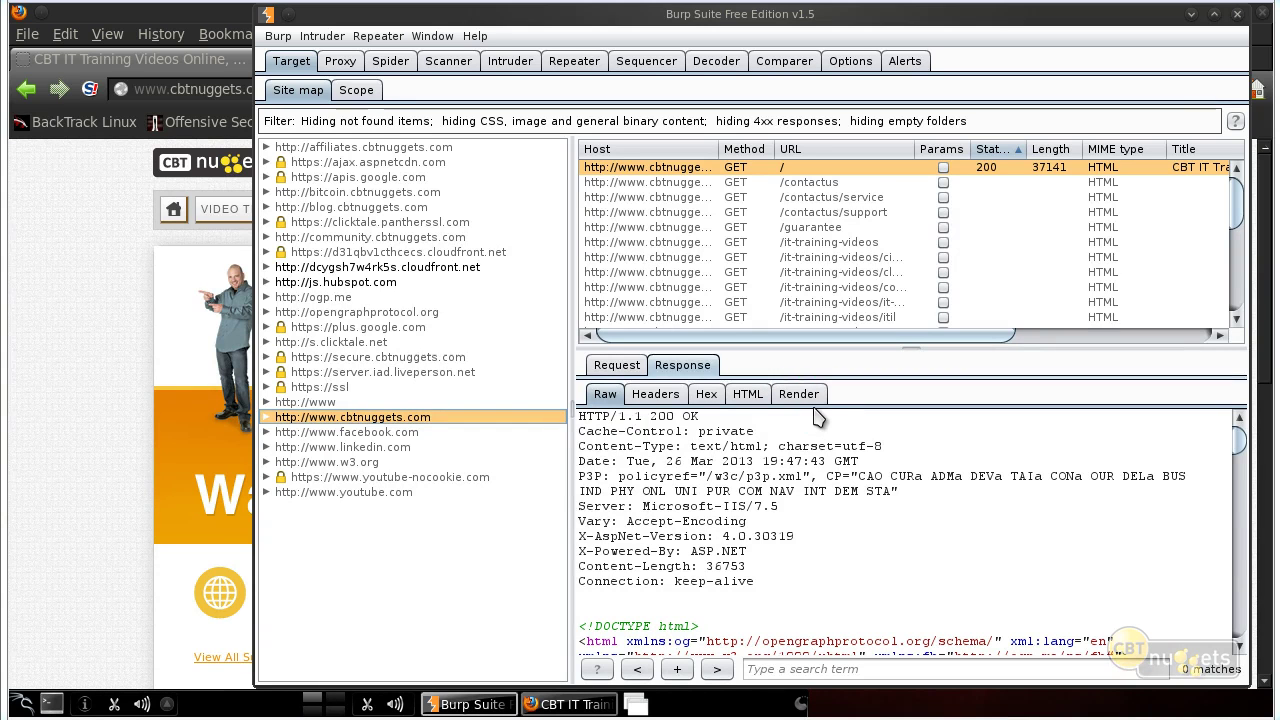
{"action": "left_click", "coordinate": [806, 398]}
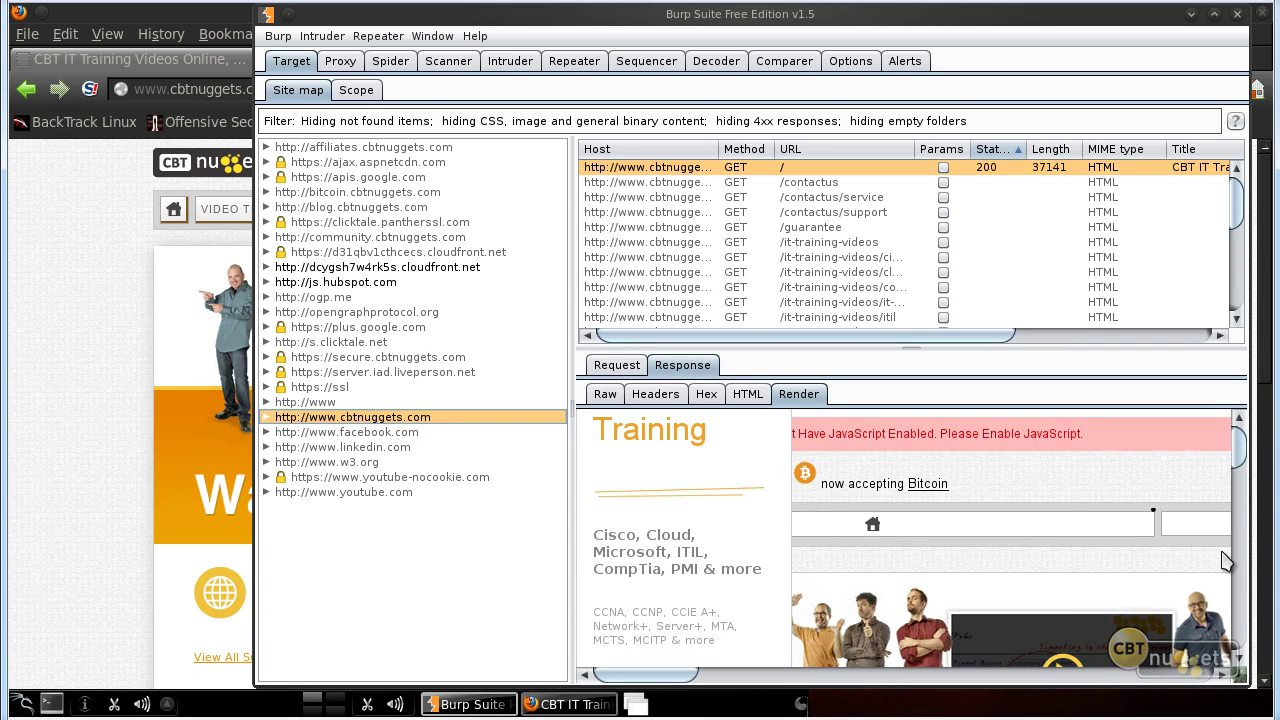
{"action": "scroll", "coordinate": [1240, 462], "scroll_direction": "down", "scroll_amount": 2}
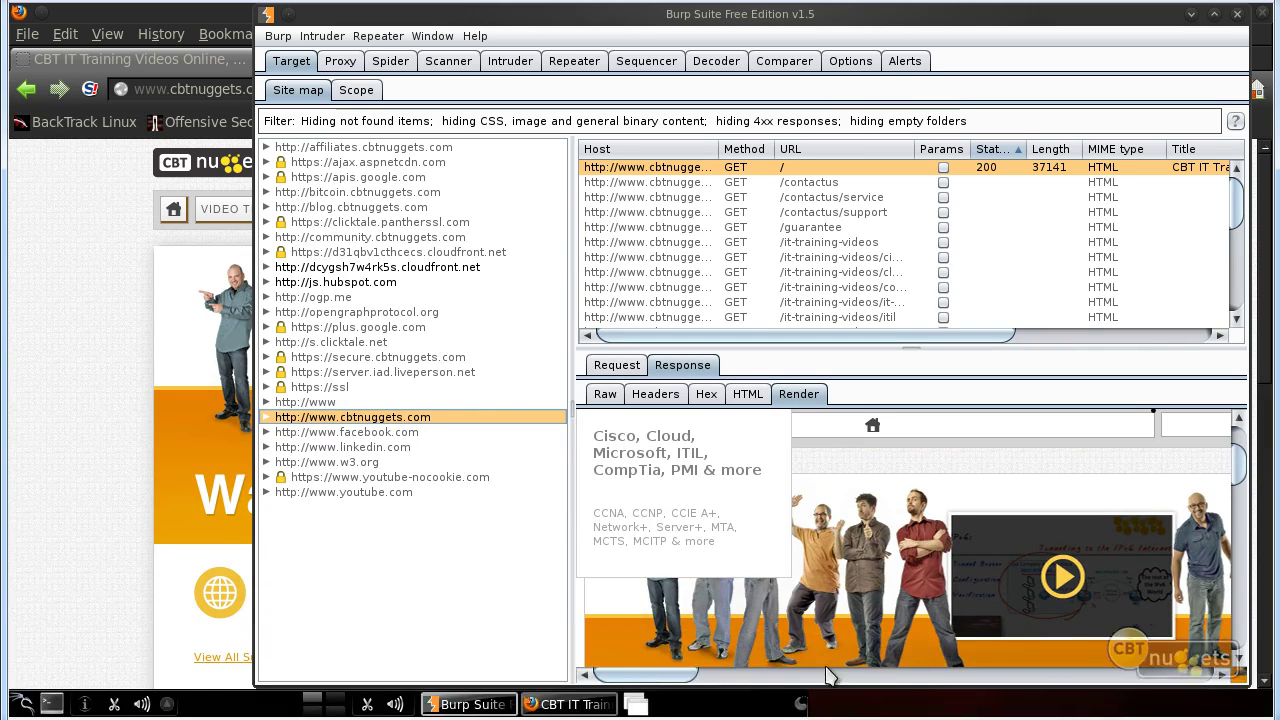
{"action": "left_click_drag", "start_coordinate": [678, 684], "coordinate": [727, 680]}
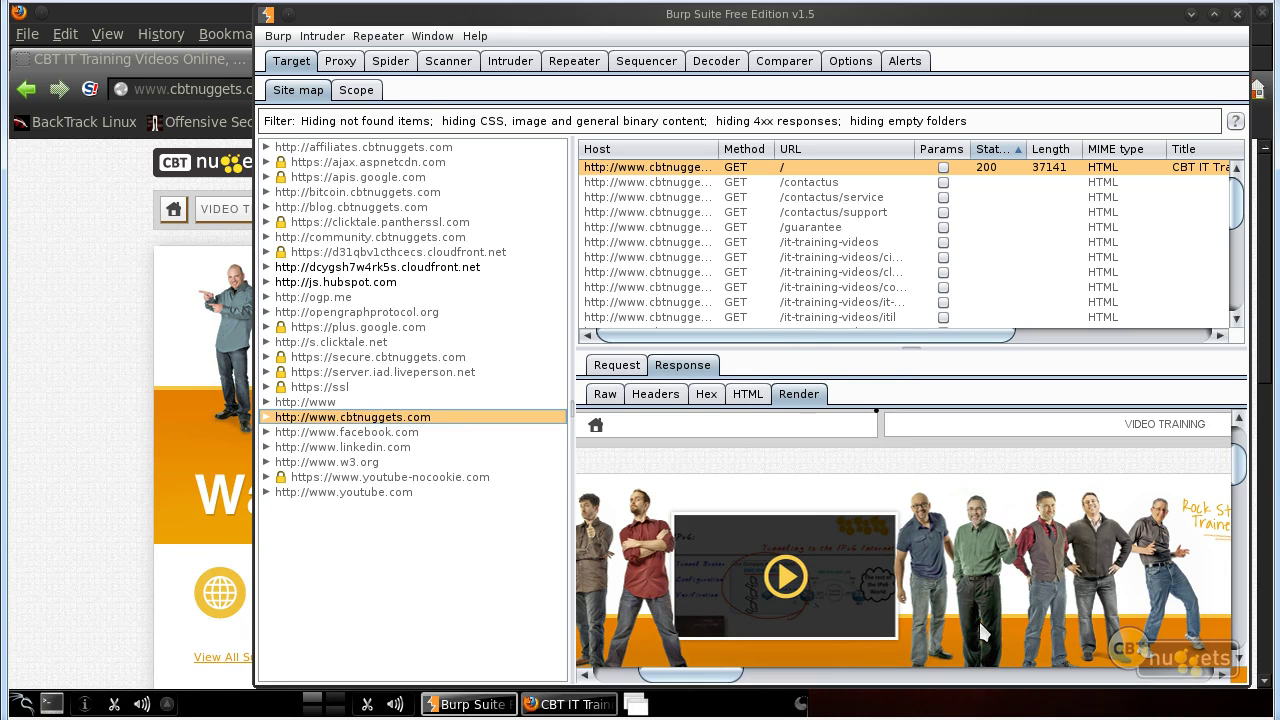
{"action": "left_click", "coordinate": [750, 395]}
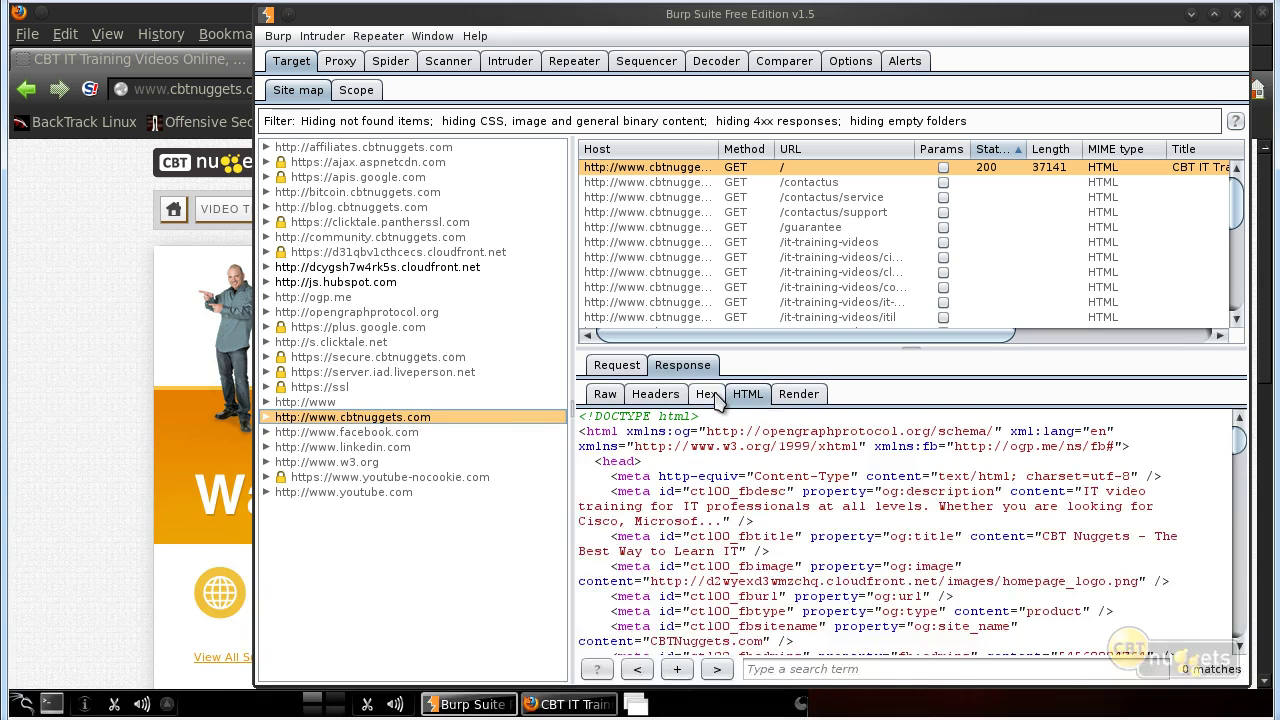
Step: Examine the home page response's hex, header and raw views alongside its request
{"action": "left_click", "coordinate": [706, 394]}
{"action": "left_click", "coordinate": [655, 394]}
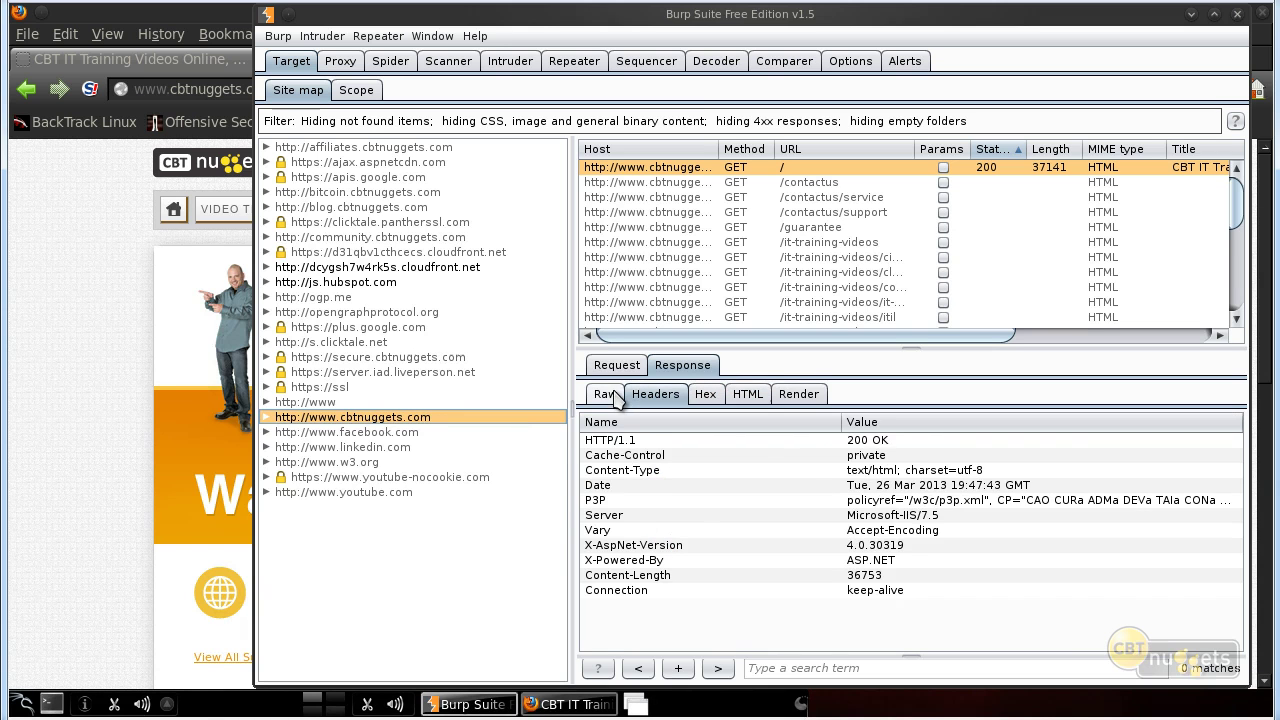
{"action": "left_click", "coordinate": [605, 394]}
{"action": "scroll", "coordinate": [748, 437], "scroll_direction": "down", "scroll_amount": 2}
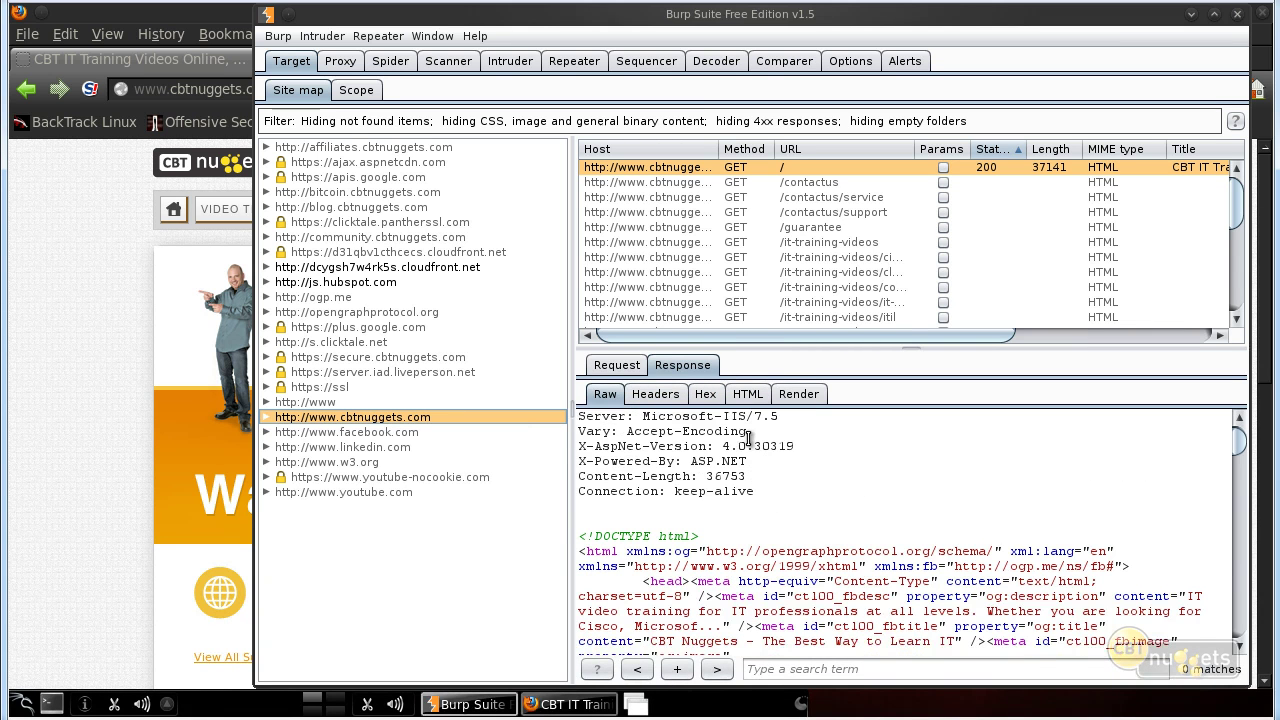
{"action": "left_click", "coordinate": [617, 367]}
{"action": "left_click", "coordinate": [682, 366]}
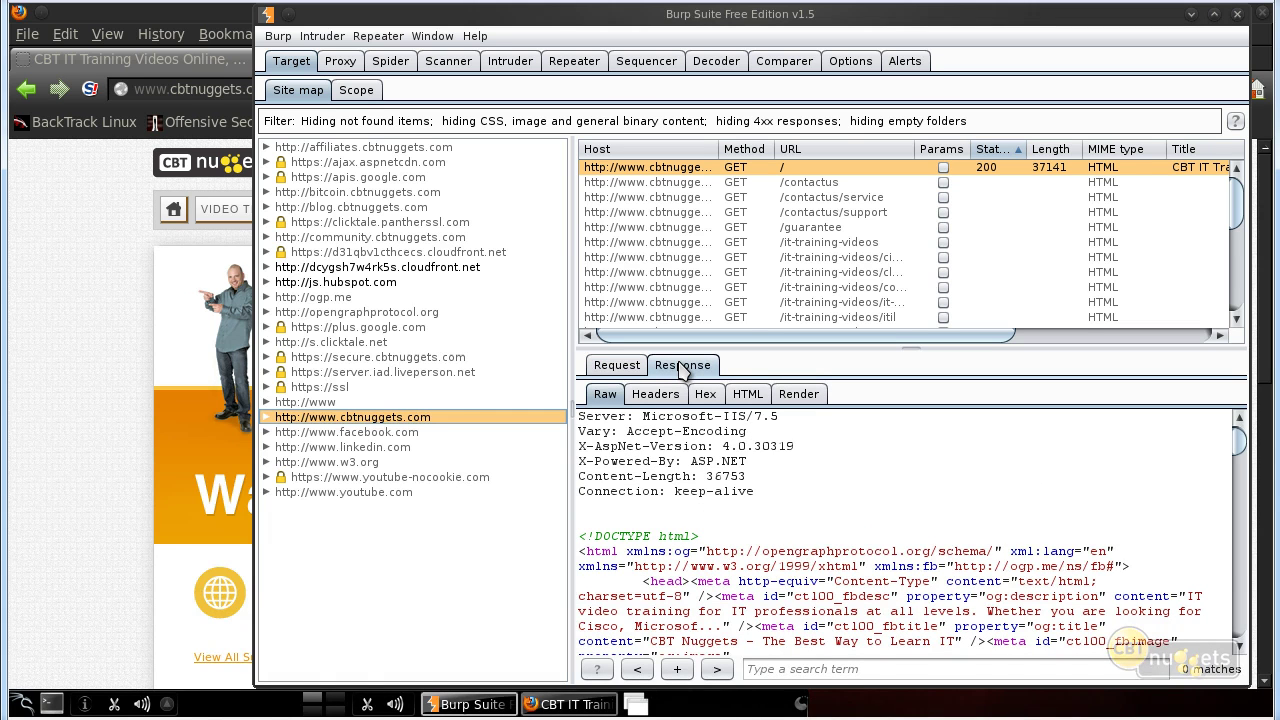
{"action": "left_click", "coordinate": [340, 61]}
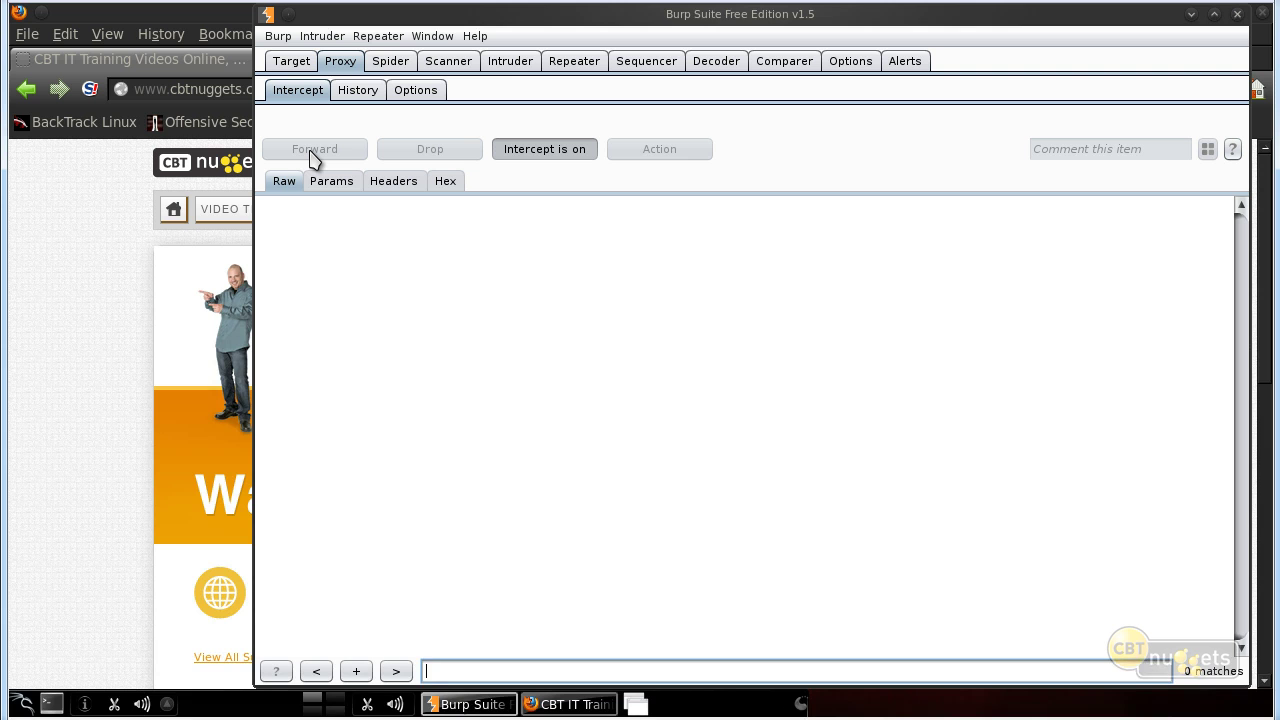
{"action": "left_click", "coordinate": [295, 63]}
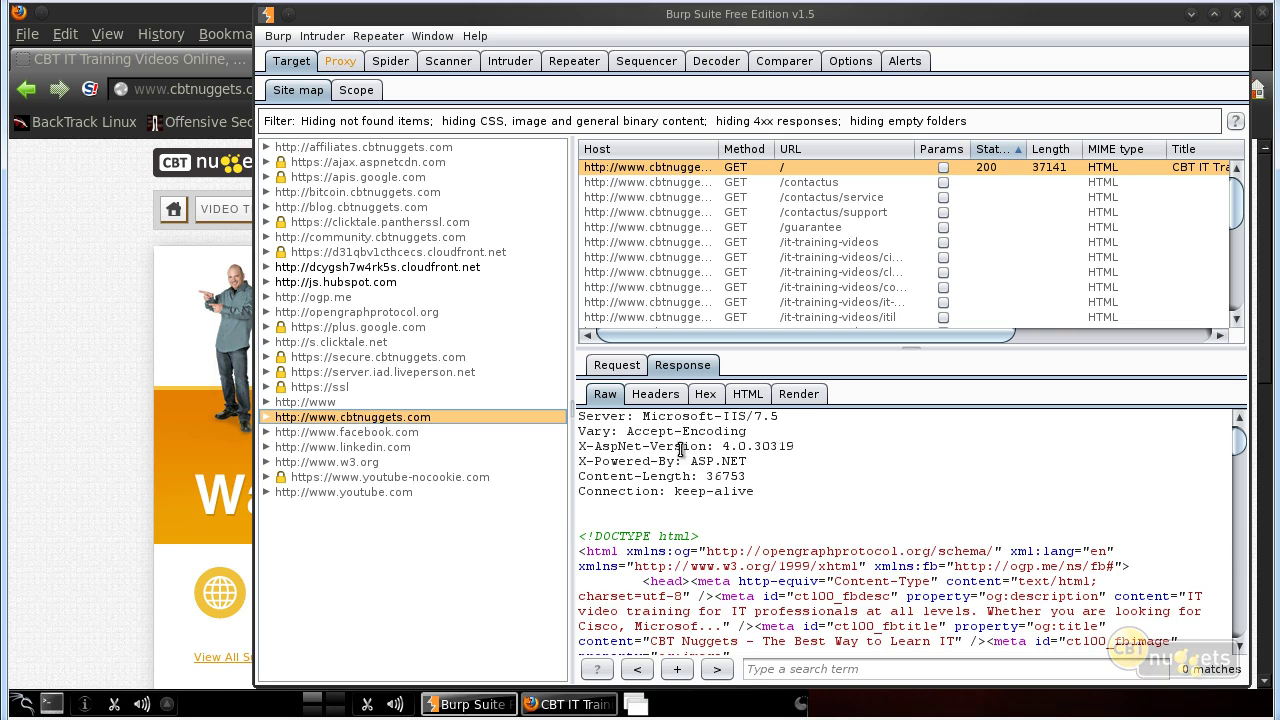
{"action": "left_click", "coordinate": [616, 366]}
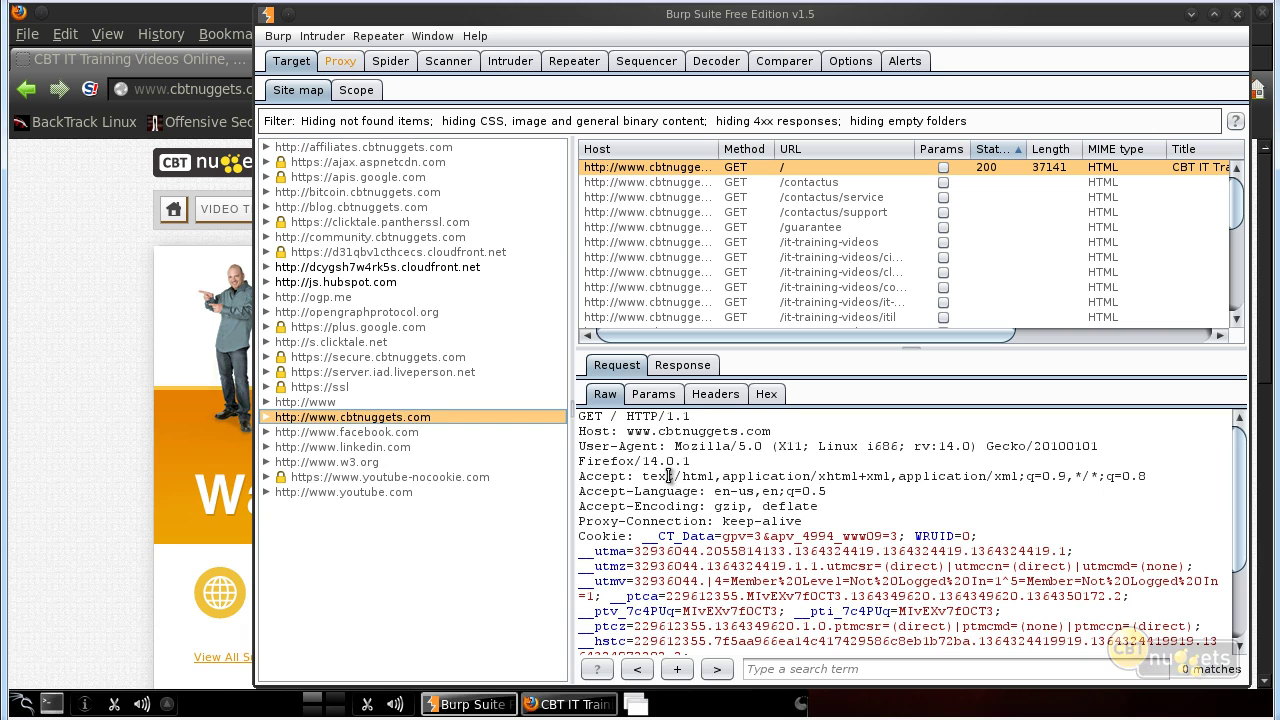
{"action": "scroll", "coordinate": [815, 515], "scroll_direction": "down", "scroll_amount": 2}
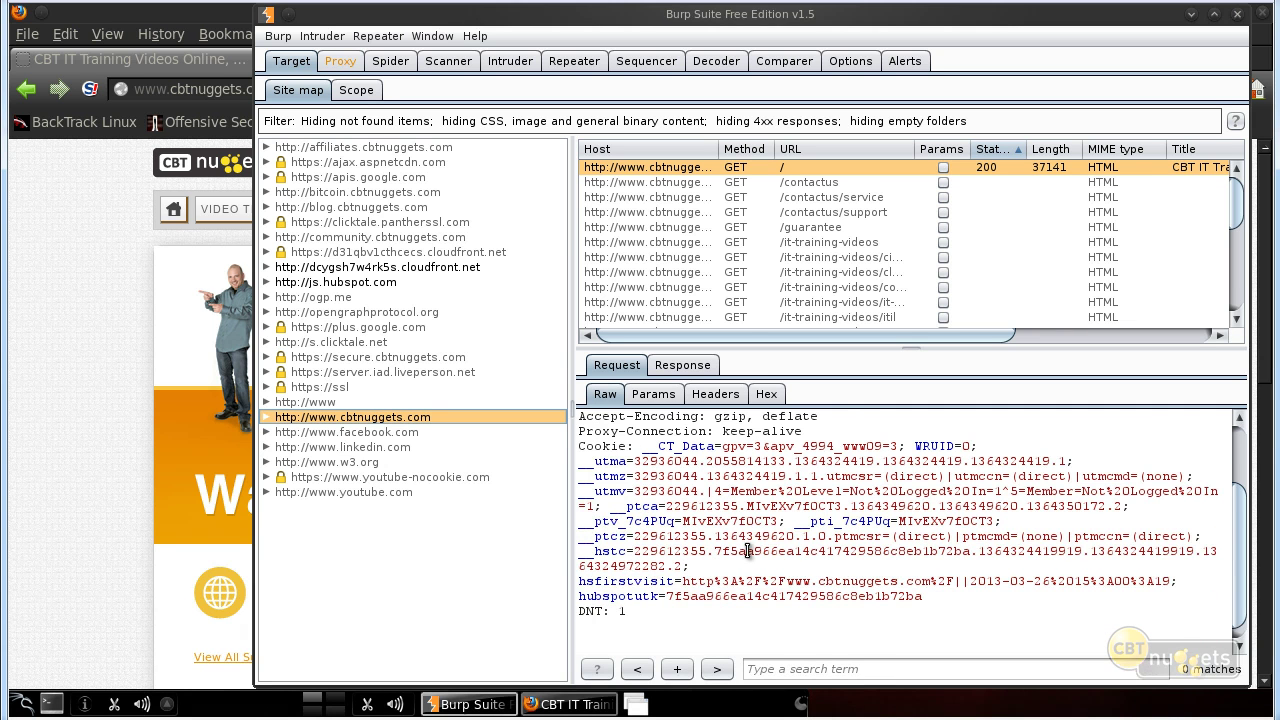
{"action": "scroll", "coordinate": [748, 551], "scroll_direction": "up", "scroll_amount": 2}
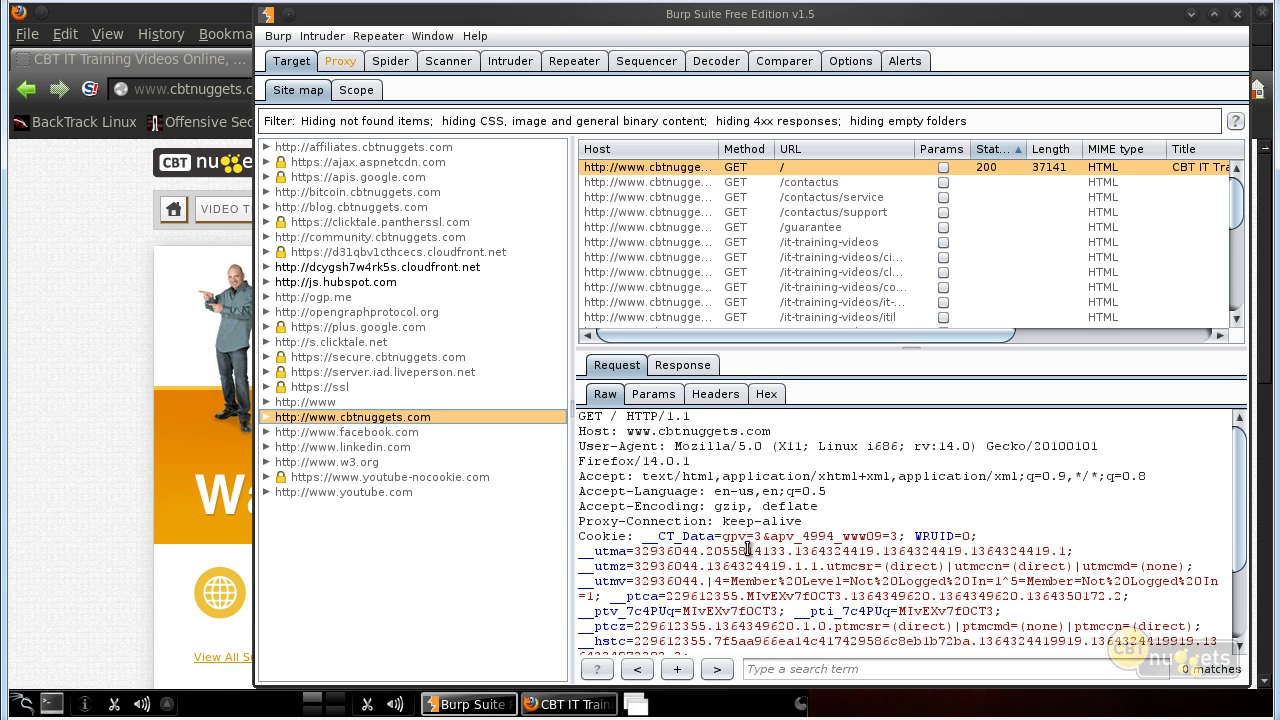
{"action": "right_click", "coordinate": [716, 180]}
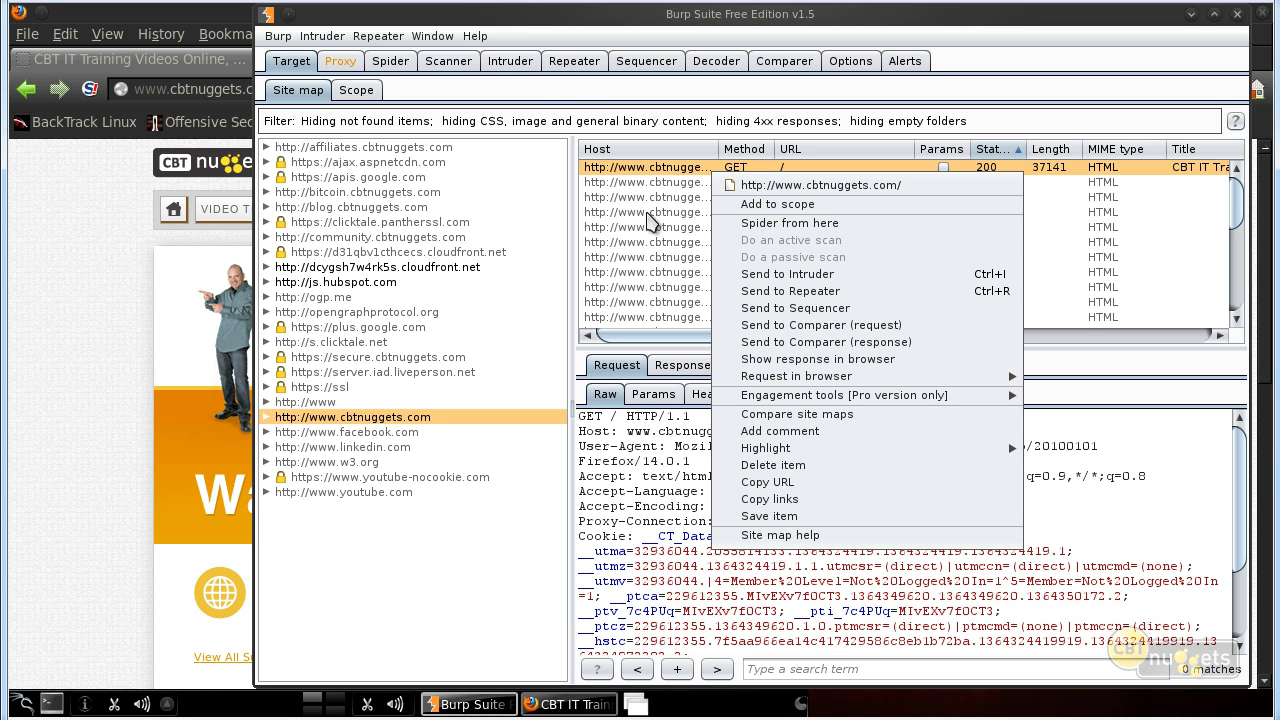
{"action": "left_click", "coordinate": [778, 293]}
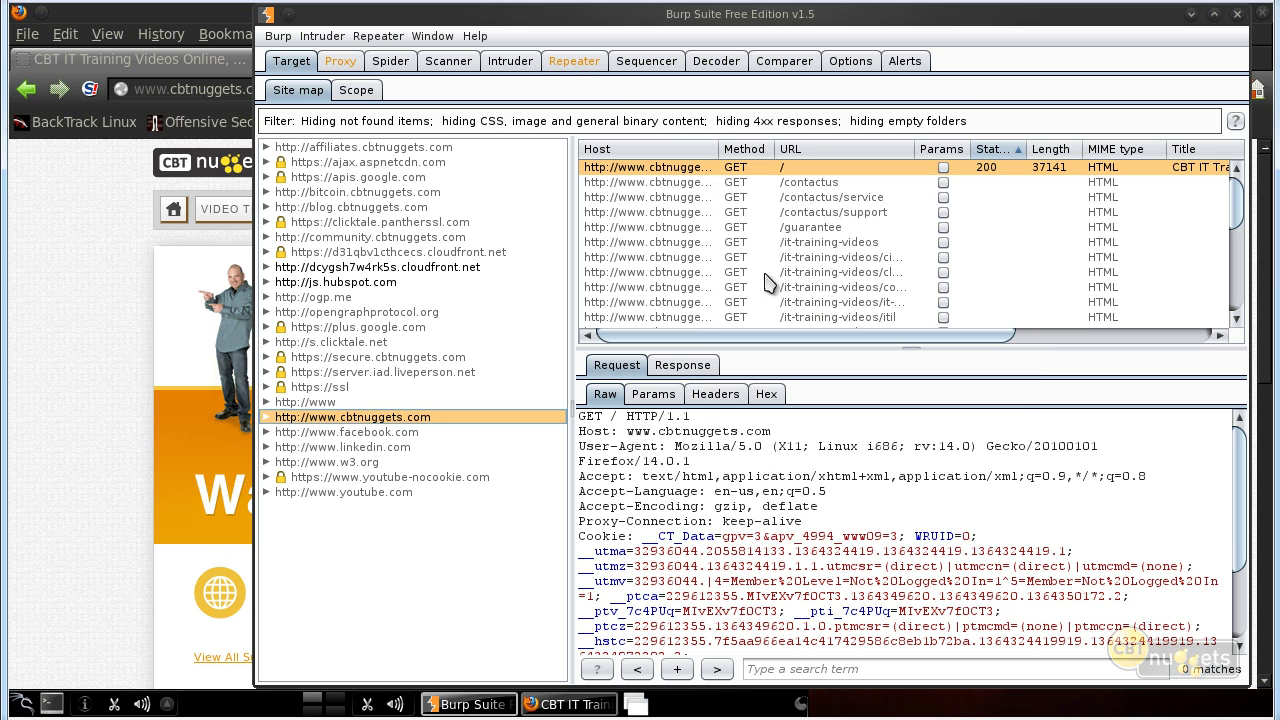
{"action": "left_click", "coordinate": [575, 62]}
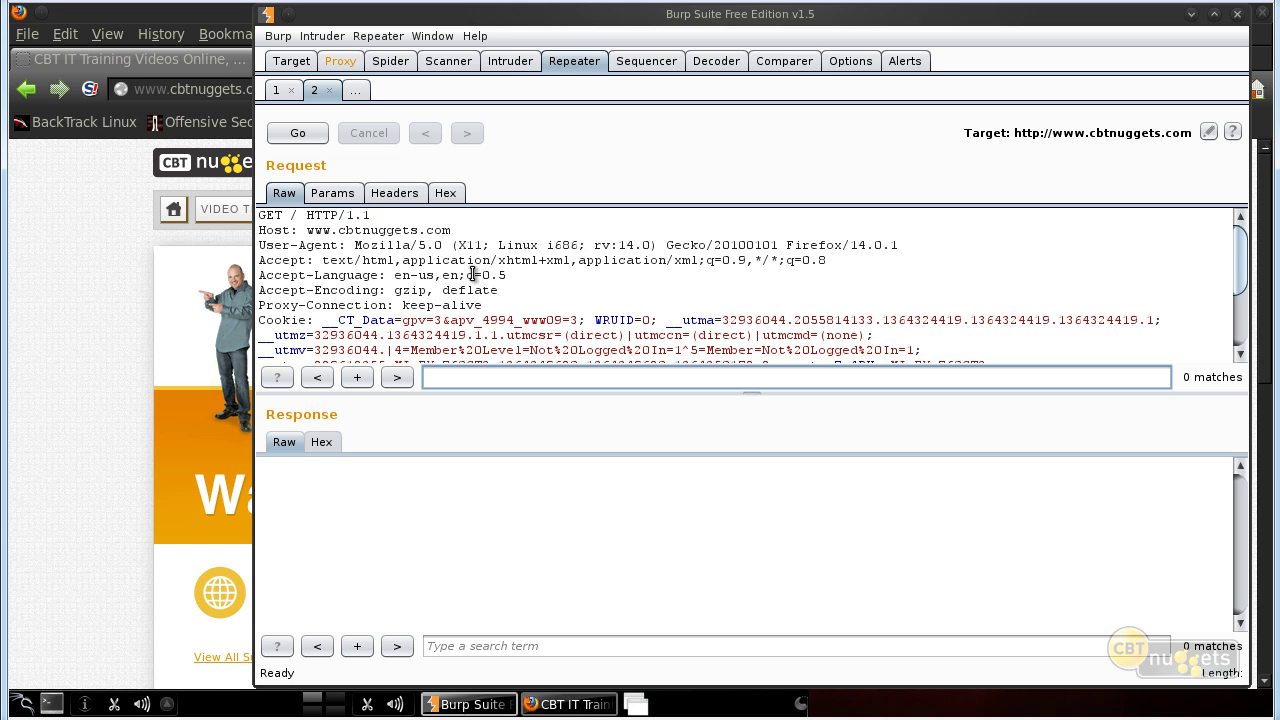
{"action": "left_click", "coordinate": [347, 216]}
{"action": "double_click", "coordinate": [350, 216]}
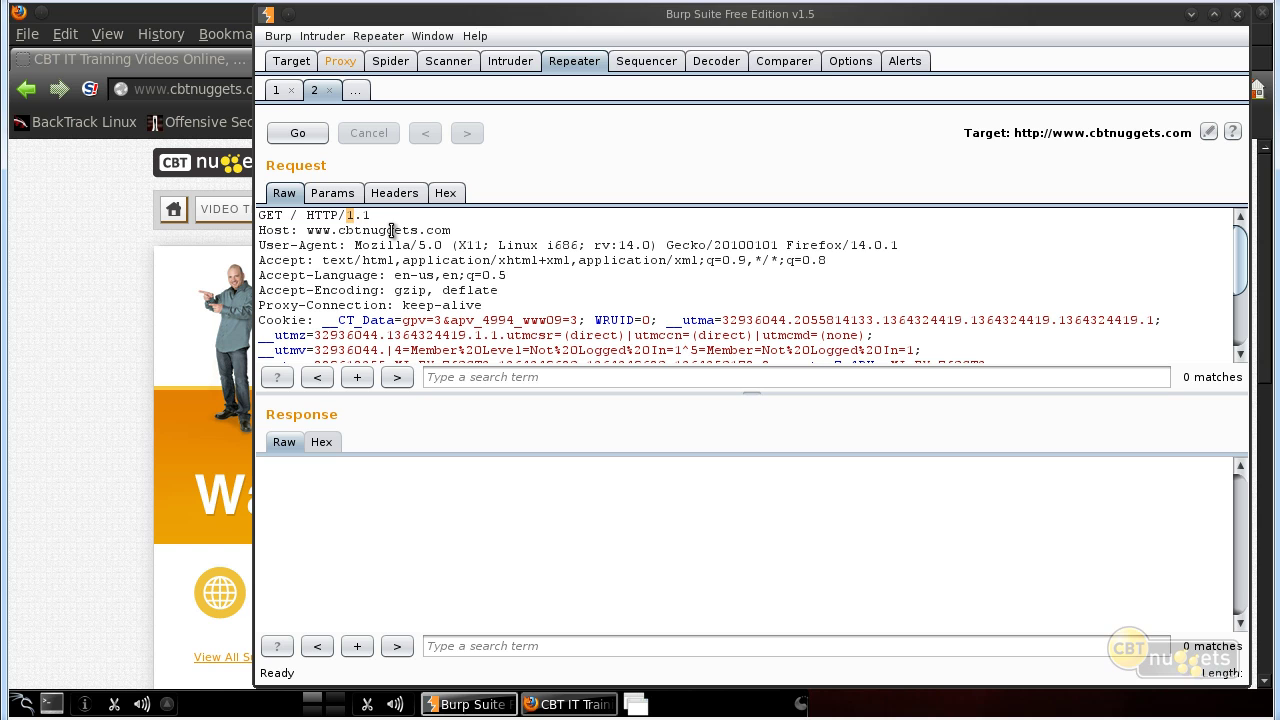
{"action": "type", "text": "2"}
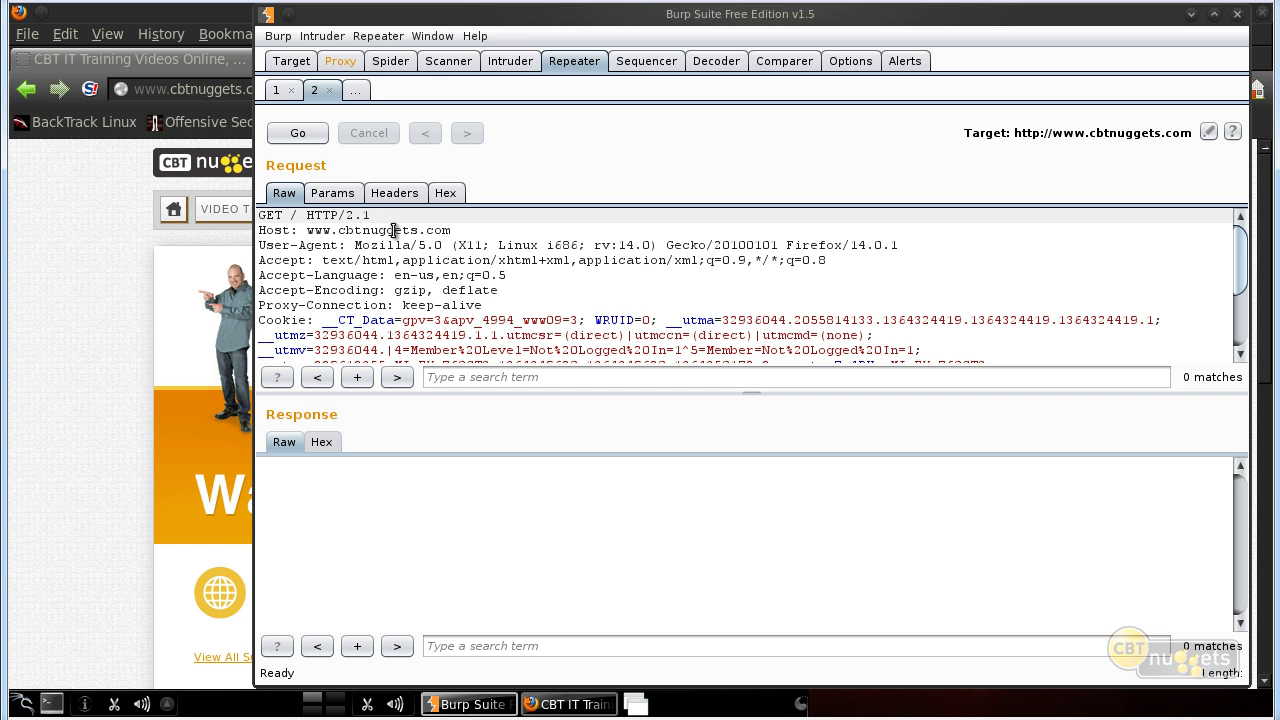
Step: Issue the modified request and view the rendered response
{"action": "left_click", "coordinate": [305, 136]}
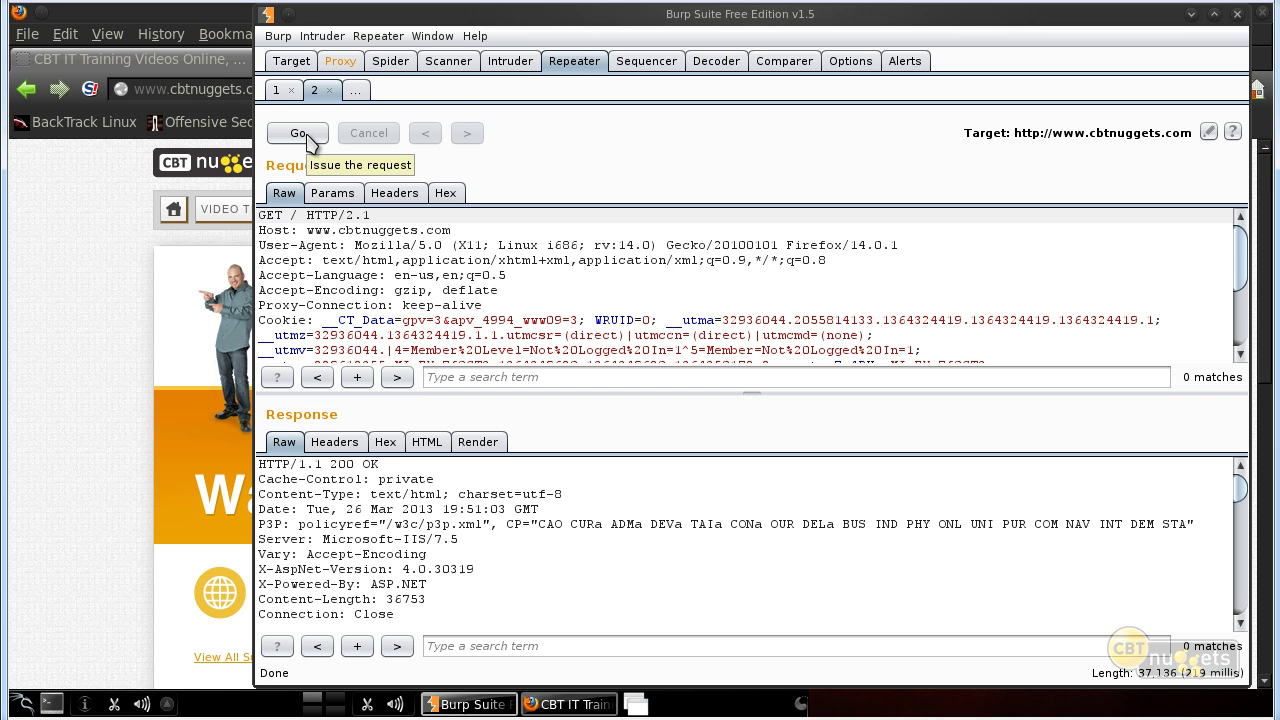
{"action": "left_click", "coordinate": [479, 442]}
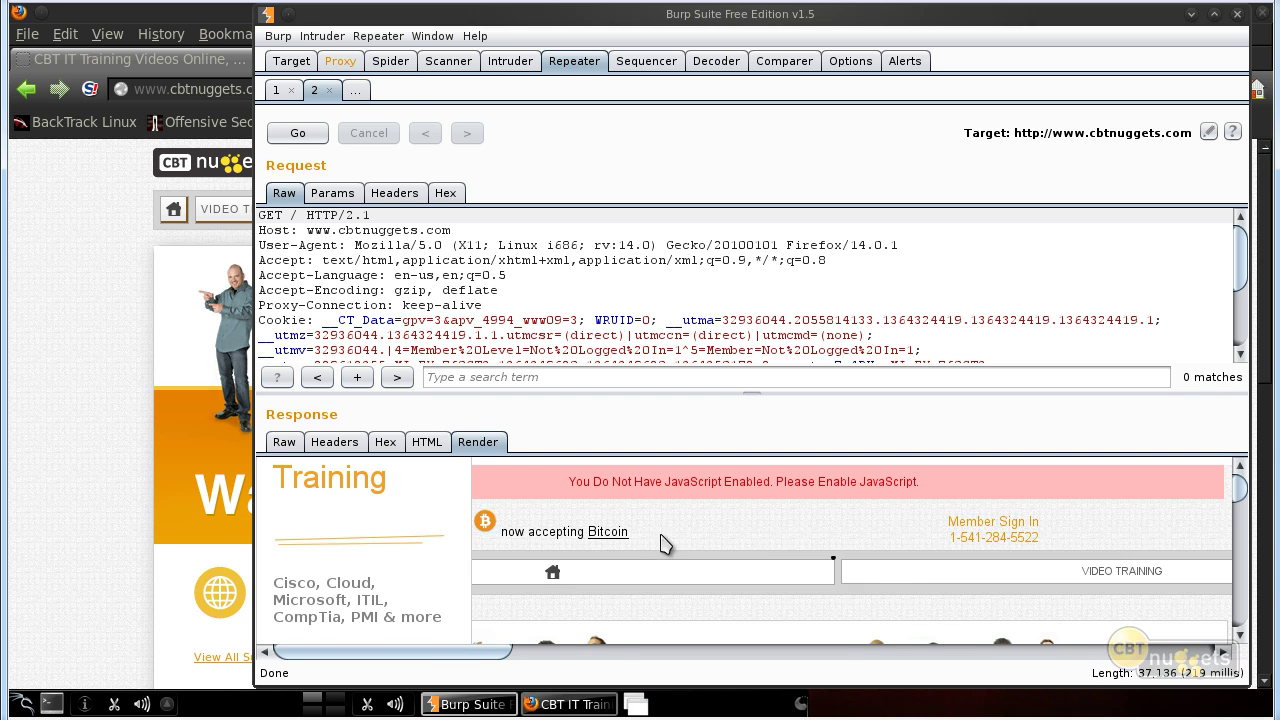
{"action": "scroll", "coordinate": [1245, 503], "scroll_direction": "down", "scroll_amount": 3}
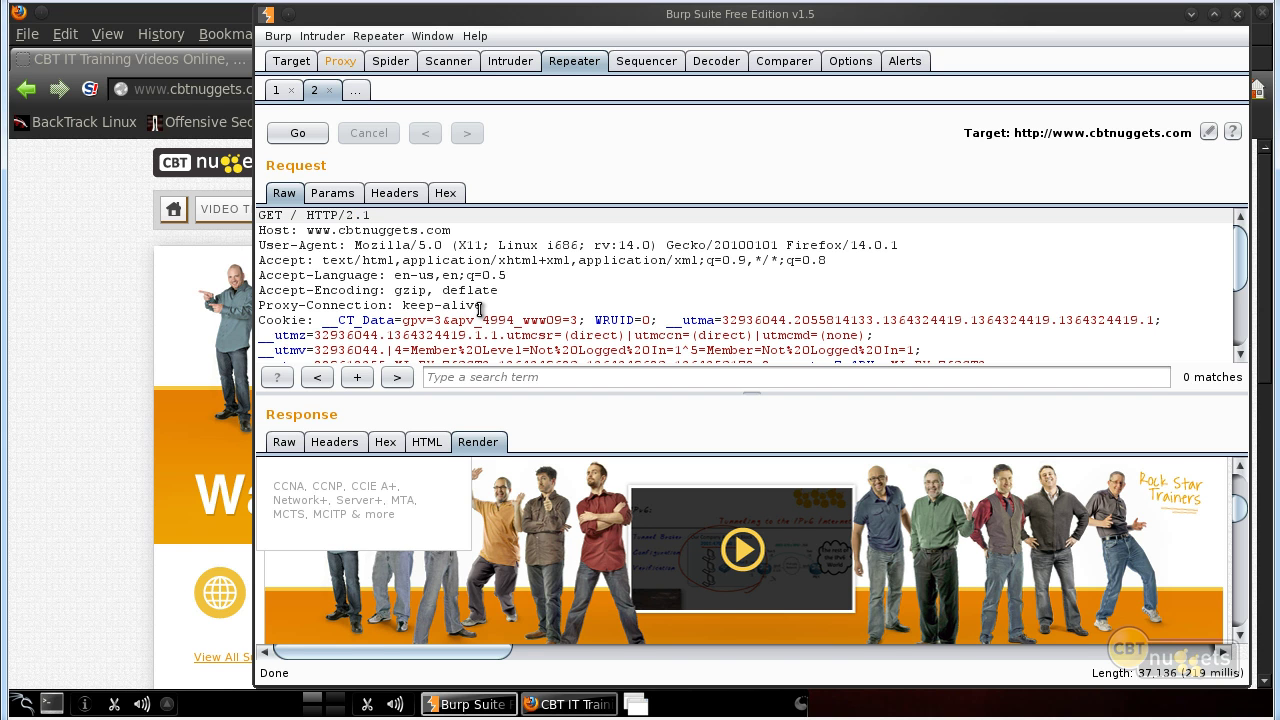
{"action": "left_click", "coordinate": [291, 61]}
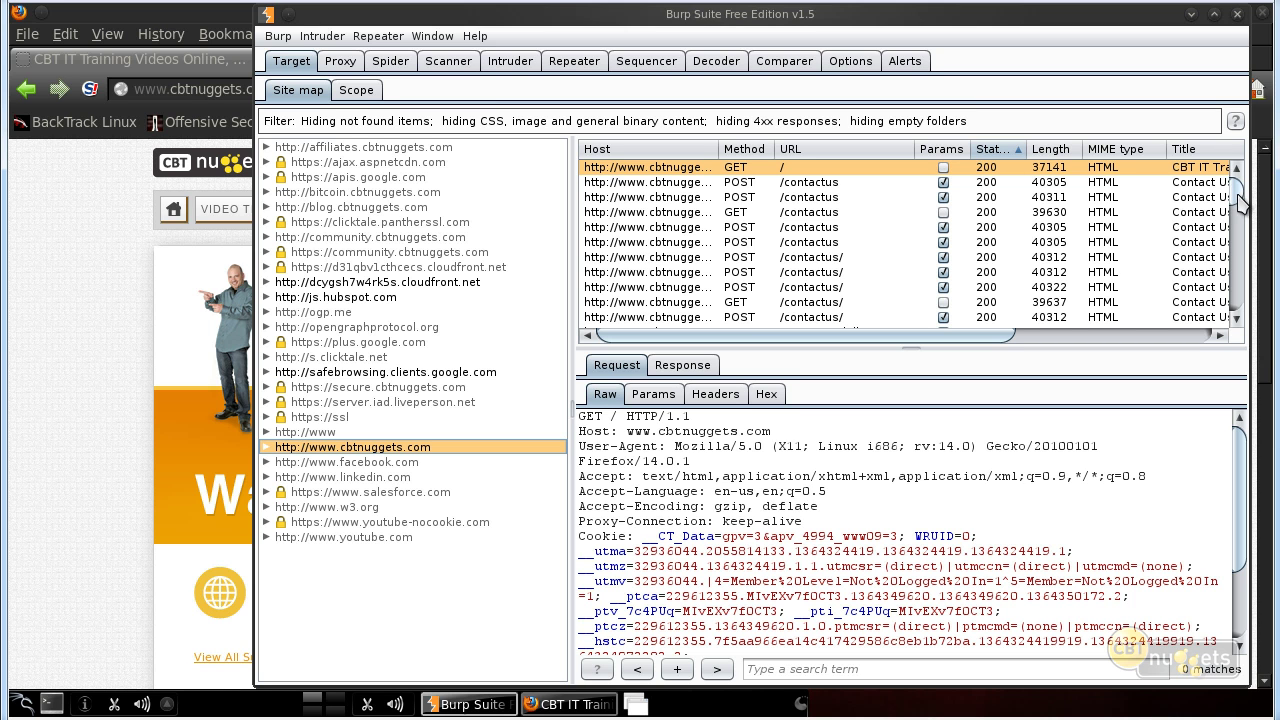
{"action": "left_click_drag", "start_coordinate": [1240, 208], "coordinate": [1236, 270]}
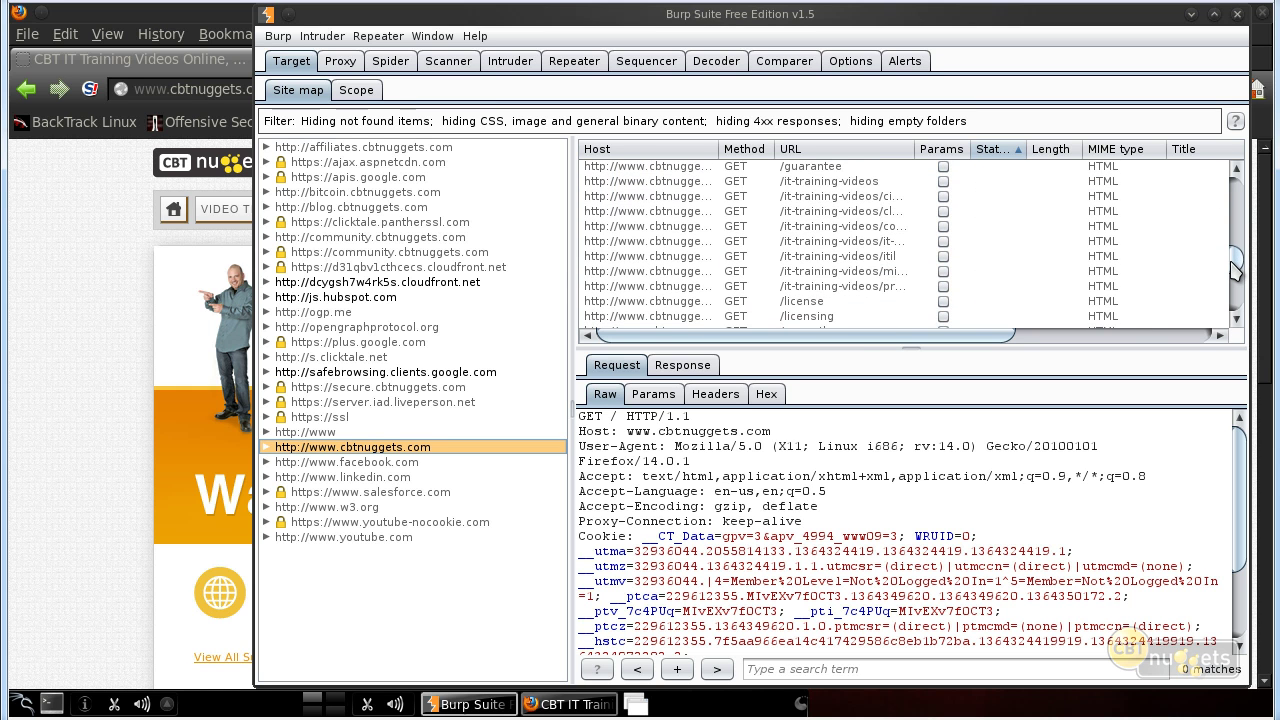
{"action": "left_click", "coordinate": [786, 316]}
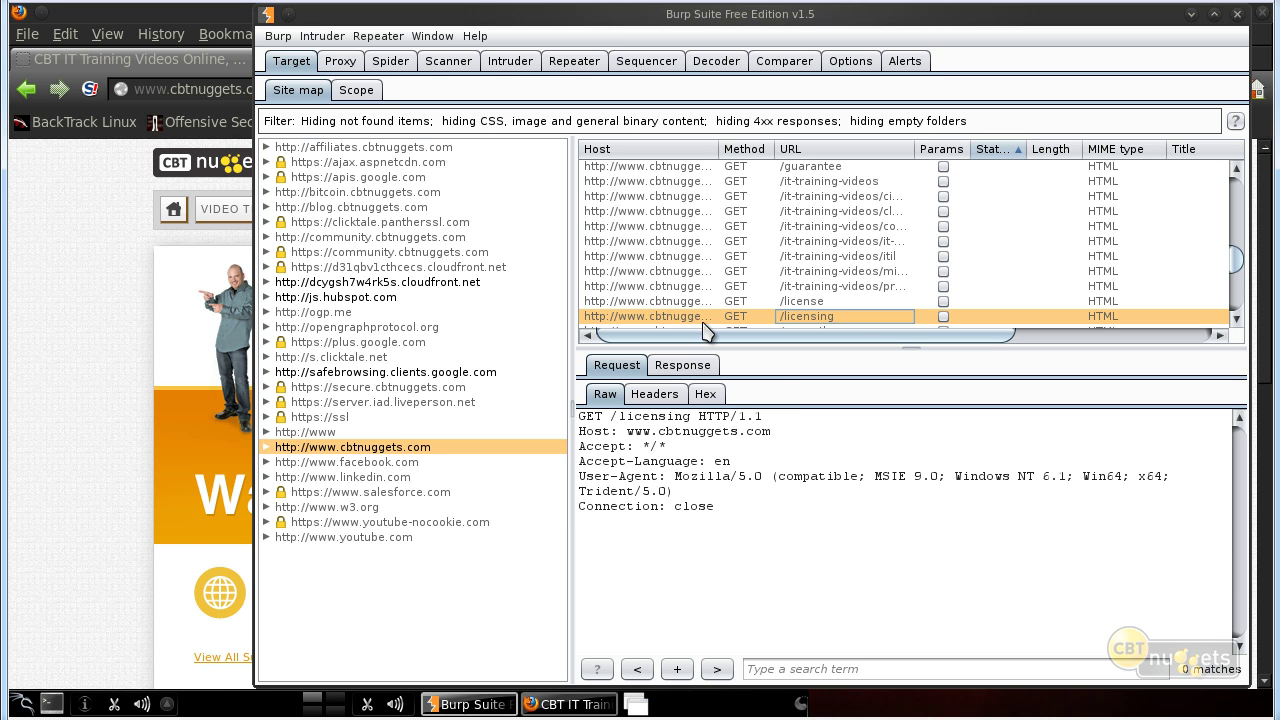
{"action": "right_click", "coordinate": [699, 320]}
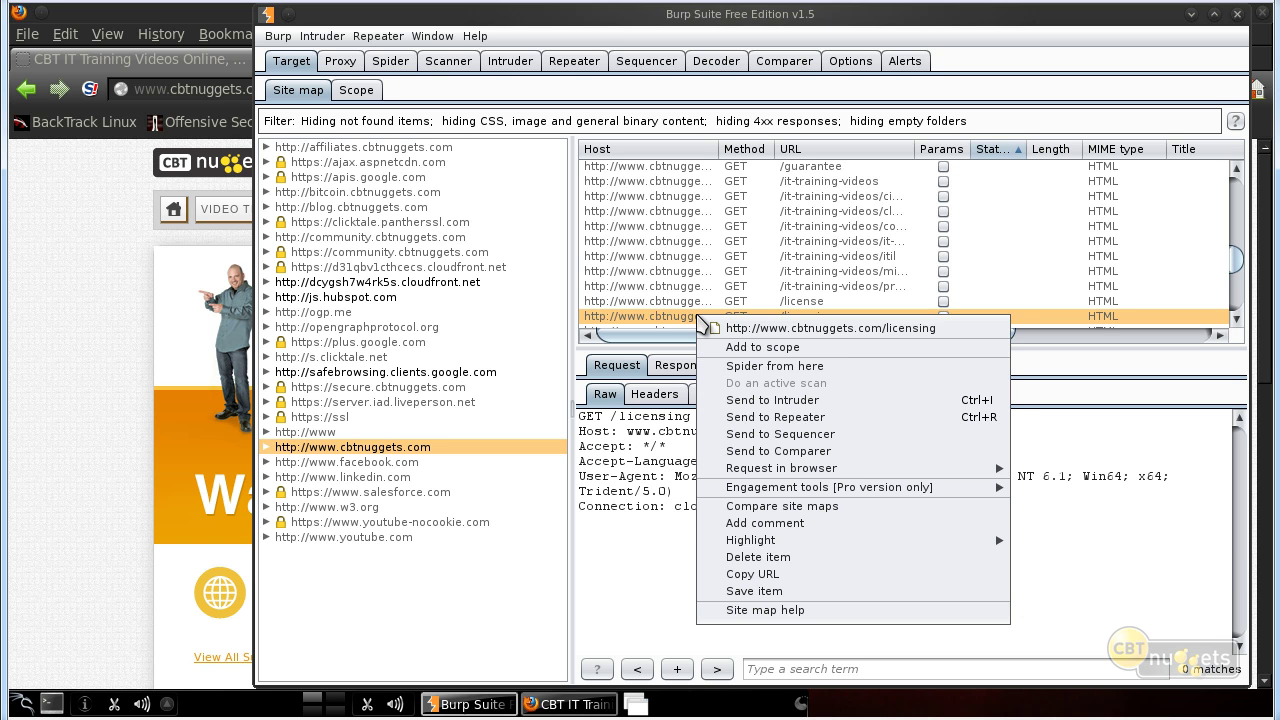
{"action": "left_click", "coordinate": [763, 366]}
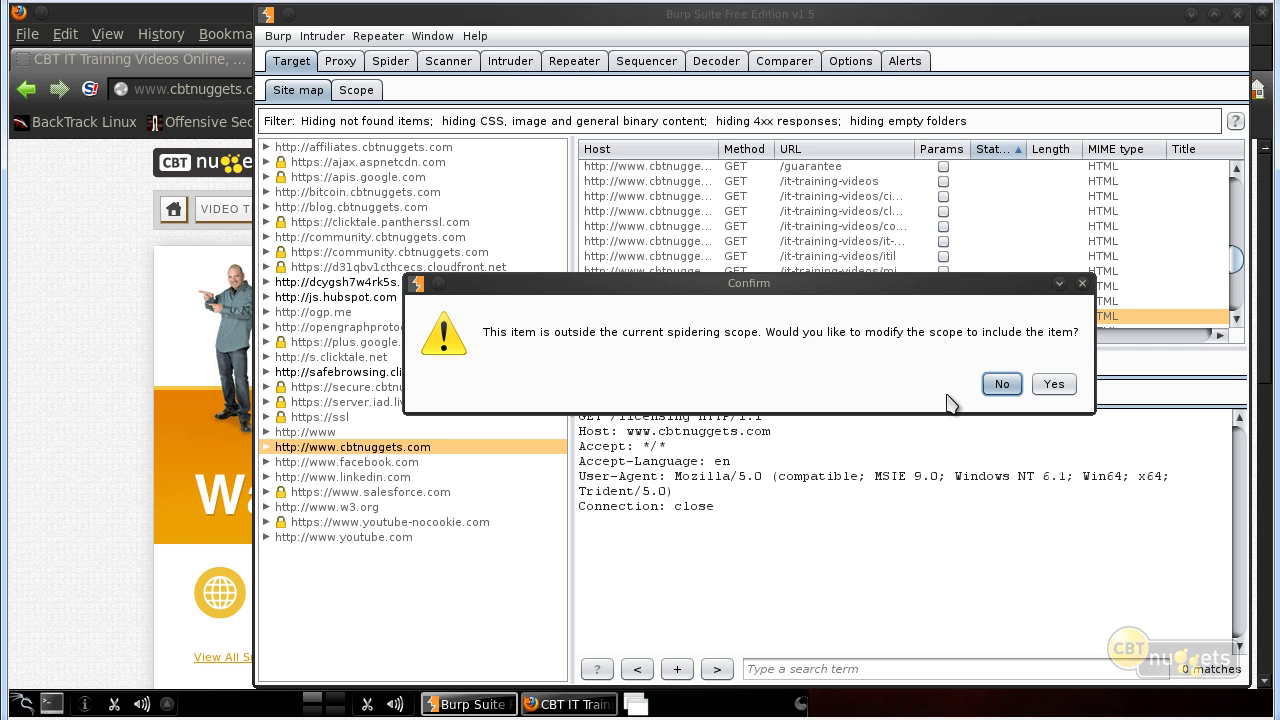
{"action": "left_click", "coordinate": [1054, 384]}
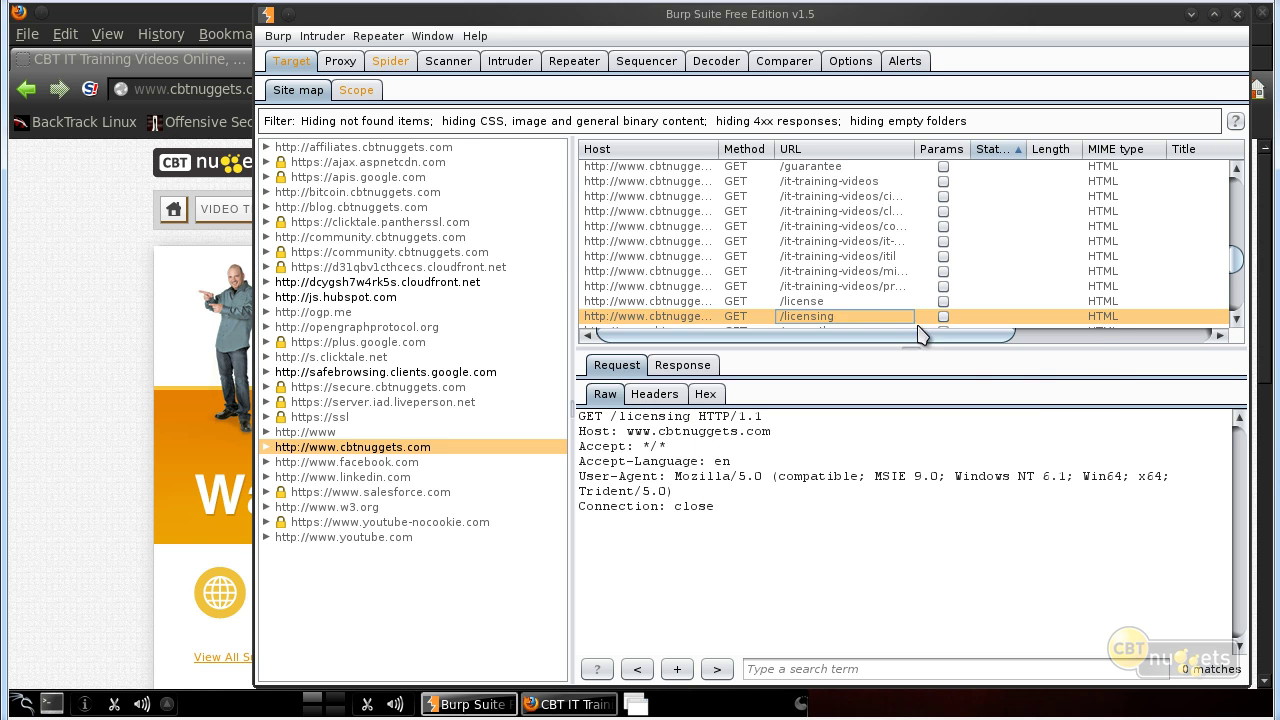
{"action": "left_click", "coordinate": [391, 62]}
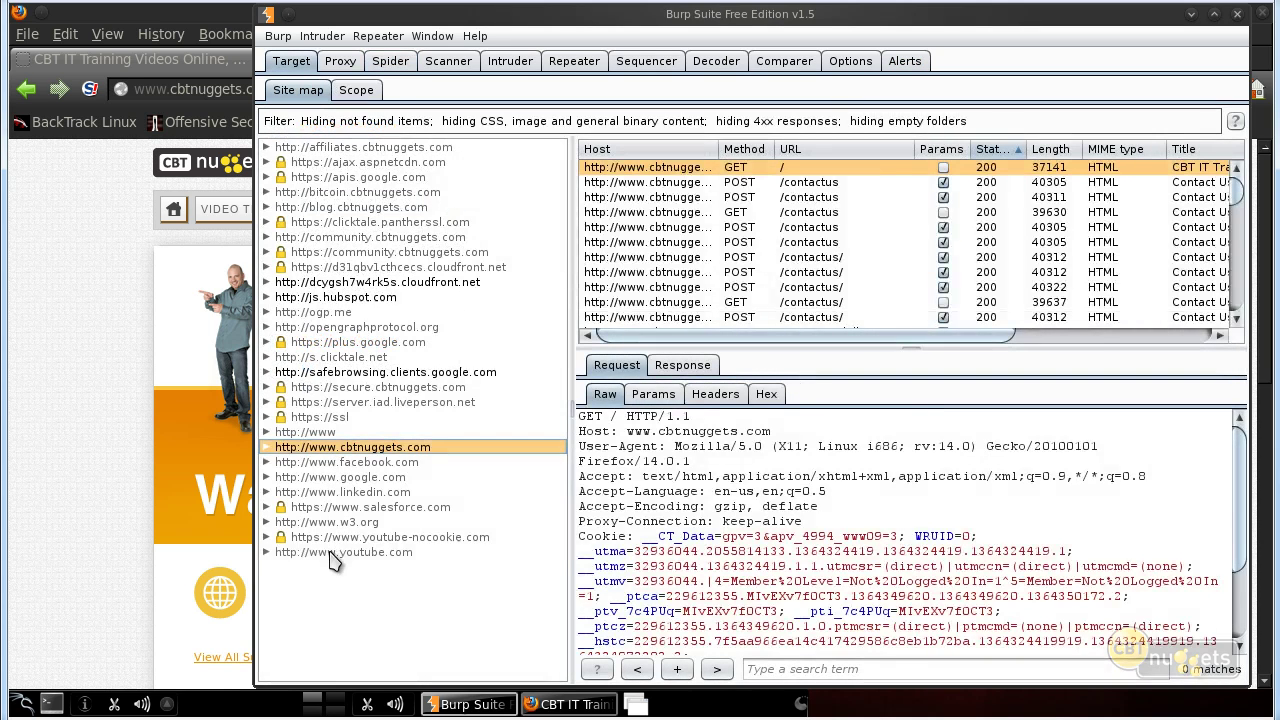
{"action": "left_click", "coordinate": [330, 553]}
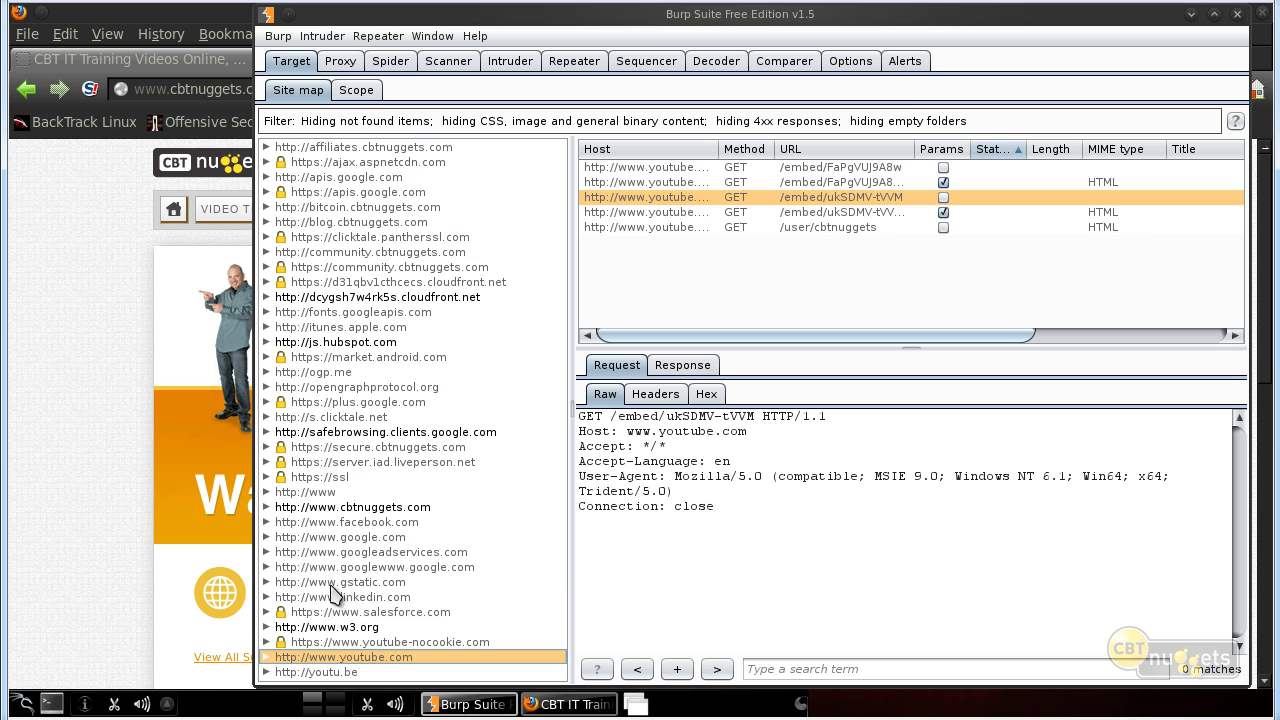
{"action": "right_click", "coordinate": [327, 660]}
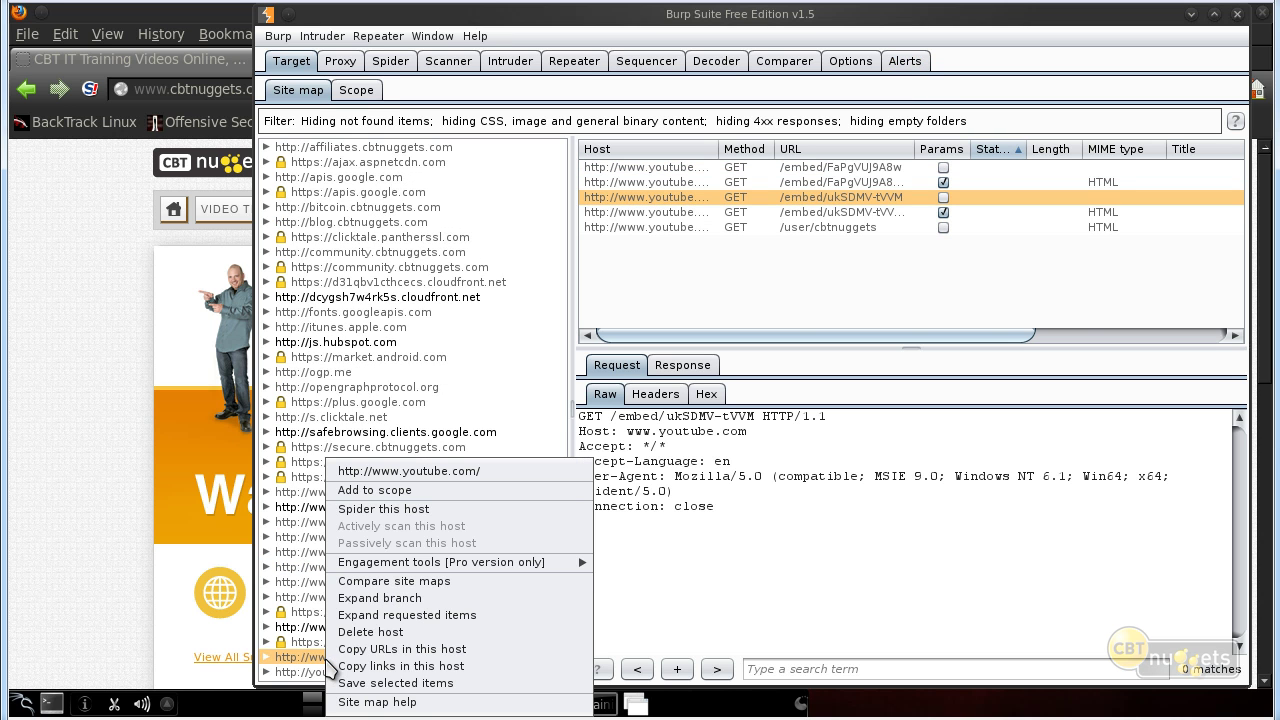
{"action": "left_click", "coordinate": [383, 509]}
{"action": "left_click", "coordinate": [1098, 387]}
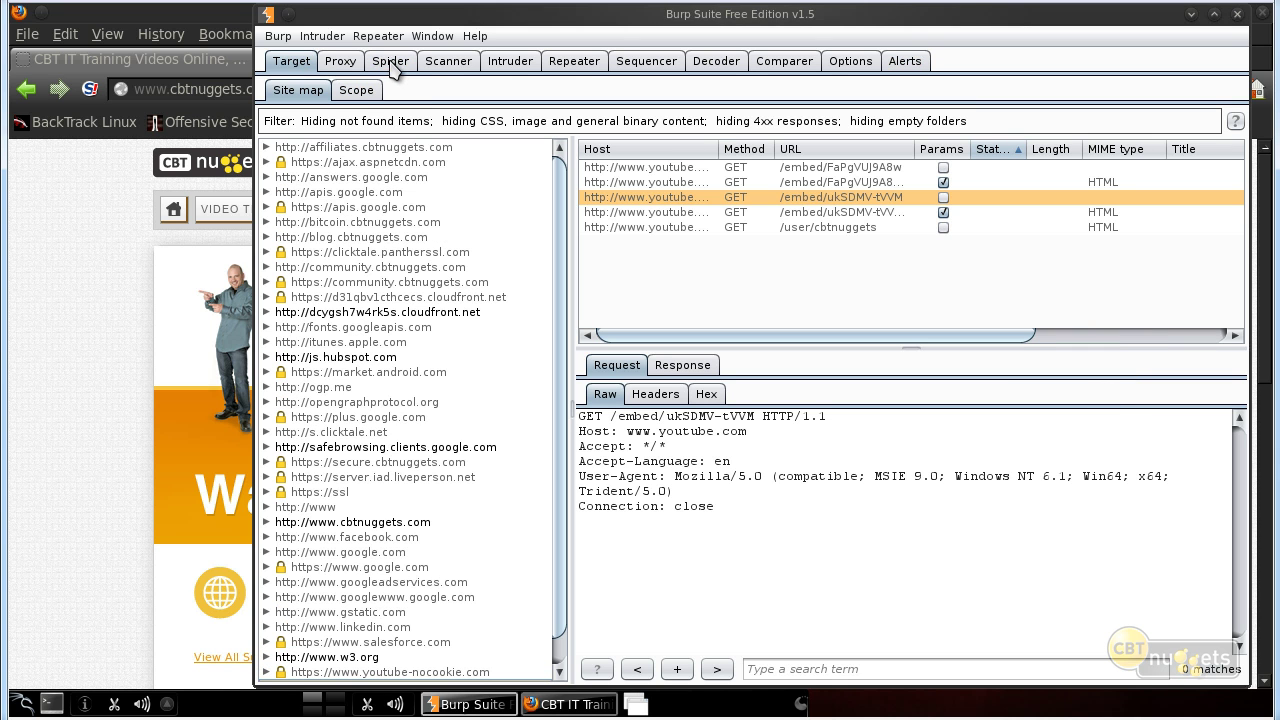
Step: Check the spider's request and transfer counts, and pause the spider
{"action": "left_click", "coordinate": [391, 62]}
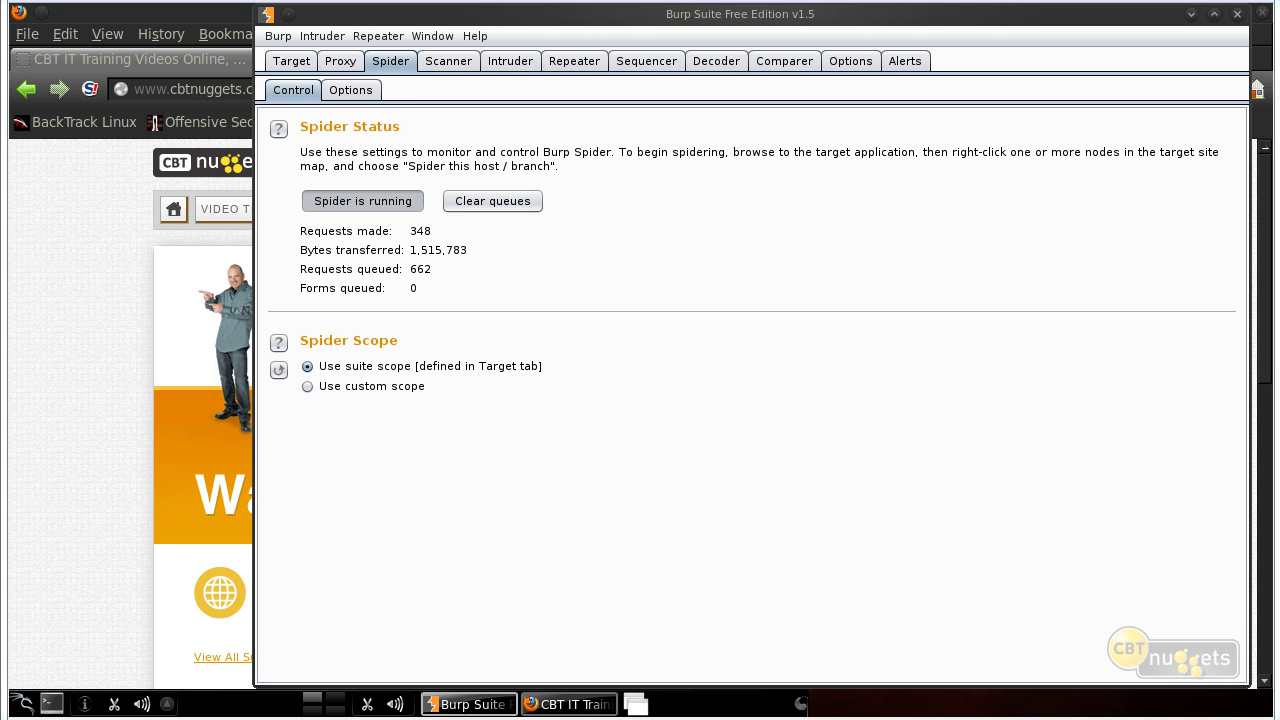
{"action": "mouse_move", "coordinate": [466, 222]}
{"action": "left_mouse_down"}
{"action": "mouse_move", "coordinate": [440, 228]}
{"action": "mouse_move", "coordinate": [506, 252]}
{"action": "left_mouse_up"}
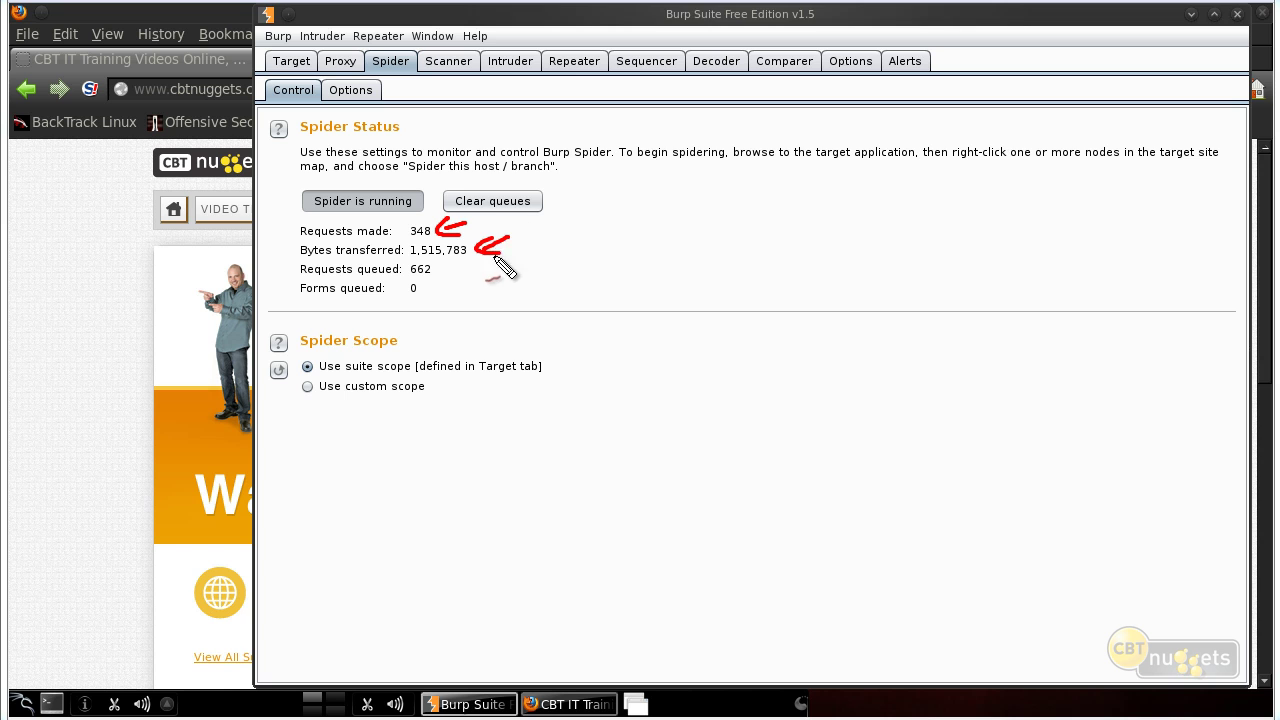
{"action": "mouse_move", "coordinate": [479, 297]}
{"action": "left_mouse_down"}
{"action": "mouse_move", "coordinate": [490, 295]}
{"action": "mouse_move", "coordinate": [452, 272]}
{"action": "mouse_move", "coordinate": [463, 284]}
{"action": "left_mouse_up"}
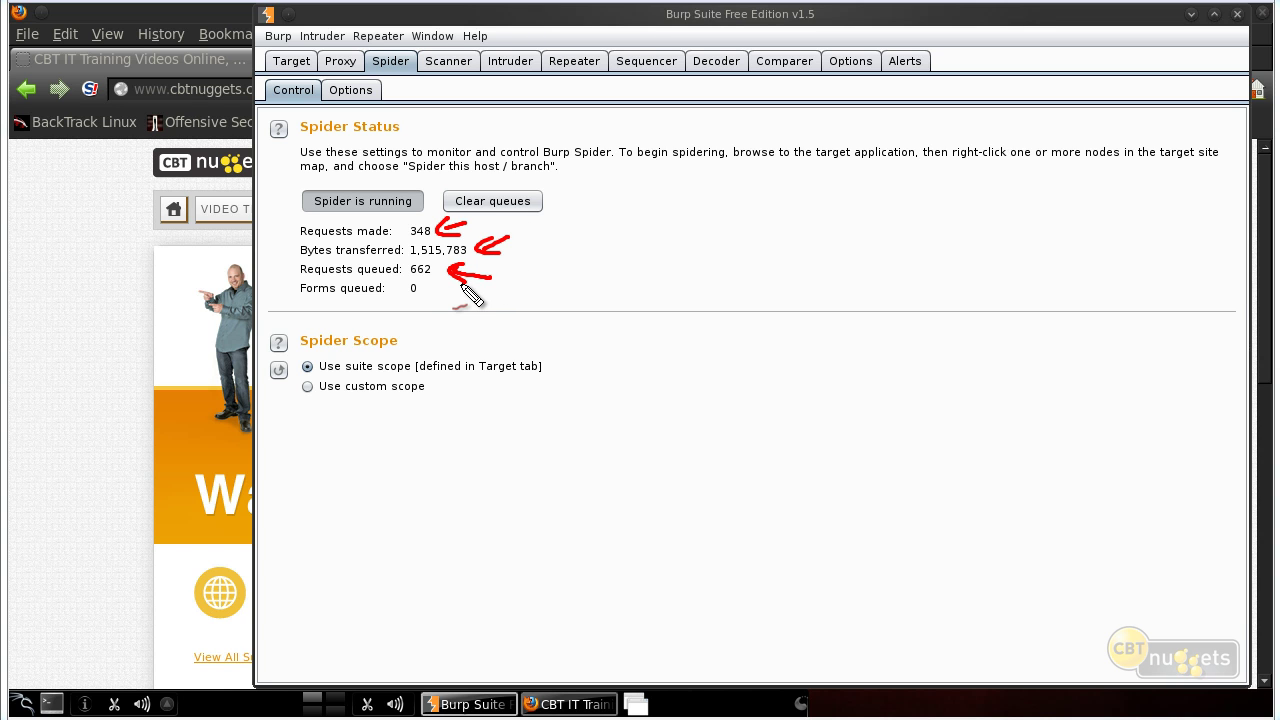
{"action": "key", "text": "Escape"}
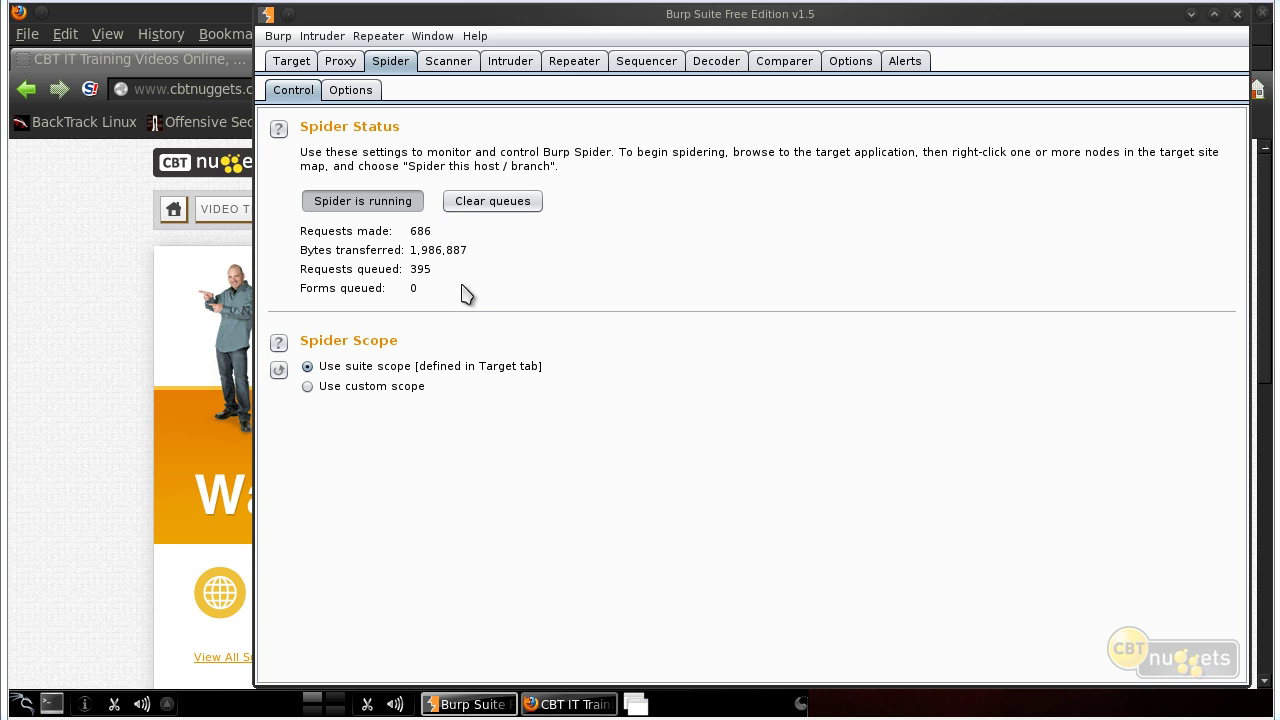
{"action": "left_click", "coordinate": [380, 201]}
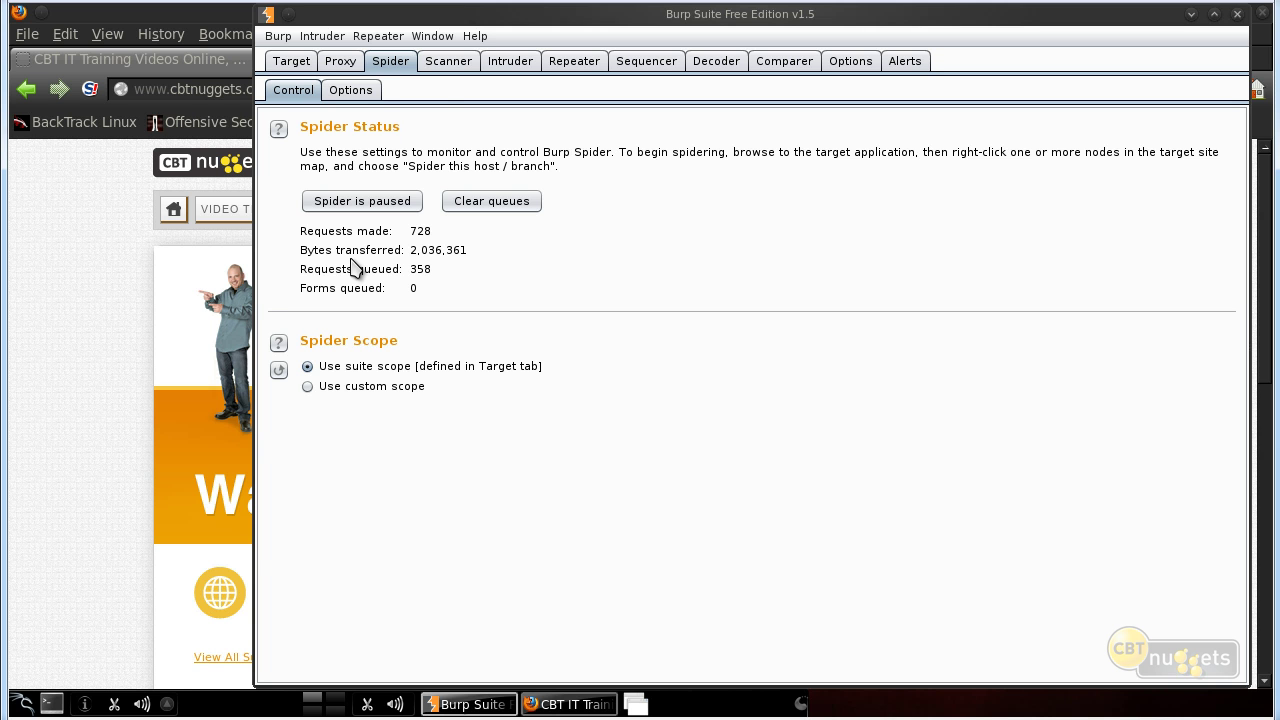
Step: Examine the hosts gathered in the site map and the target scope's include and exclude rules
{"action": "left_click", "coordinate": [291, 61]}
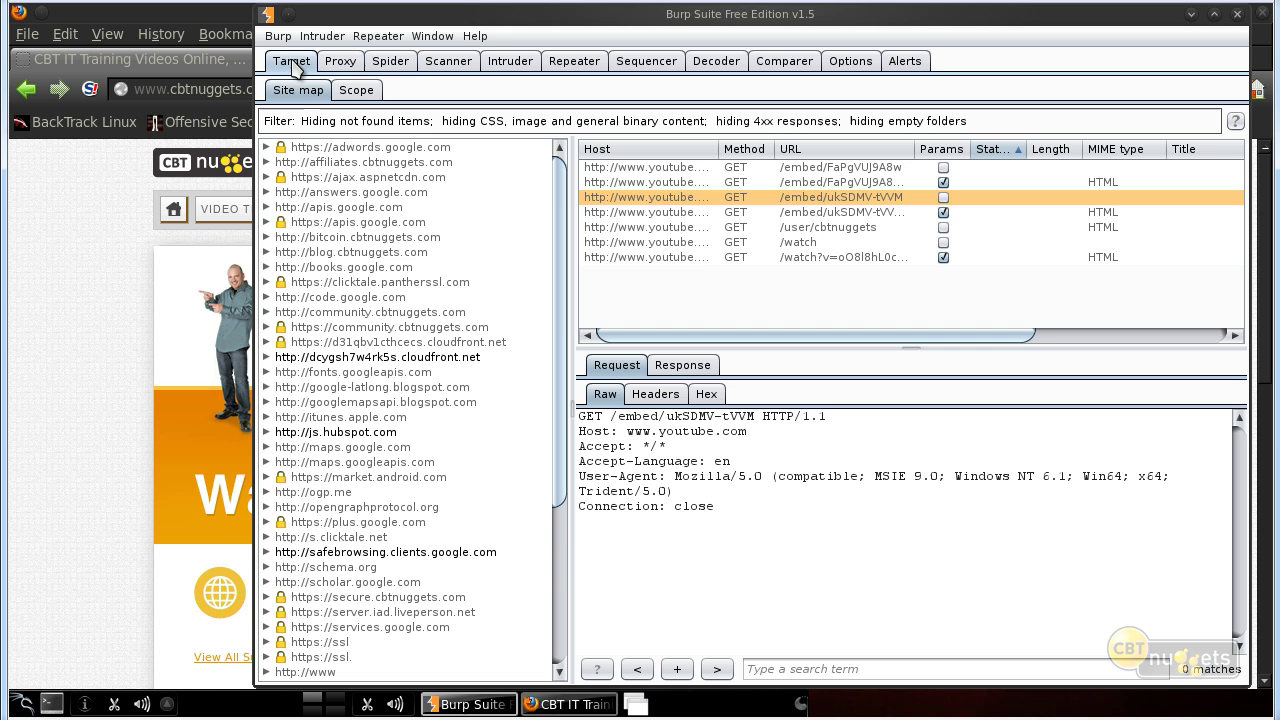
{"action": "scroll", "coordinate": [385, 318], "scroll_direction": "down", "scroll_amount": 5}
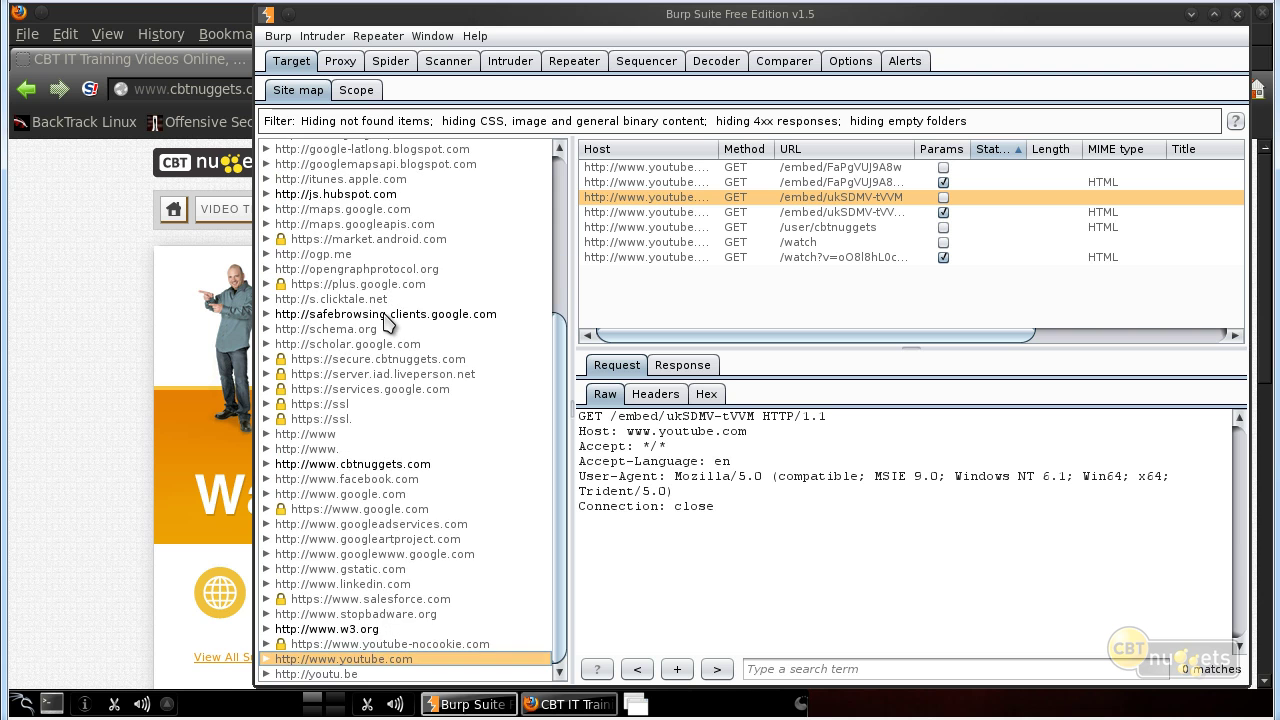
{"action": "scroll", "coordinate": [387, 318], "scroll_direction": "up", "scroll_amount": 4}
{"action": "scroll", "coordinate": [387, 318], "scroll_direction": "down", "scroll_amount": 4}
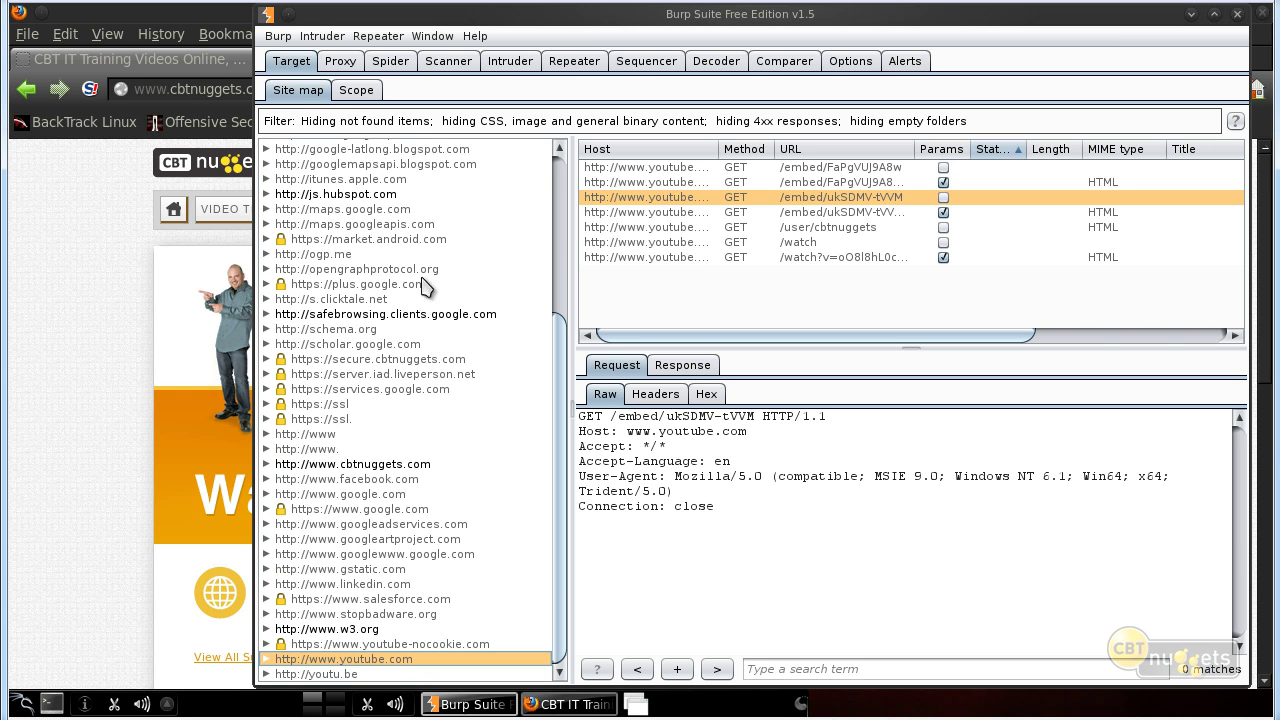
{"action": "left_click", "coordinate": [355, 93]}
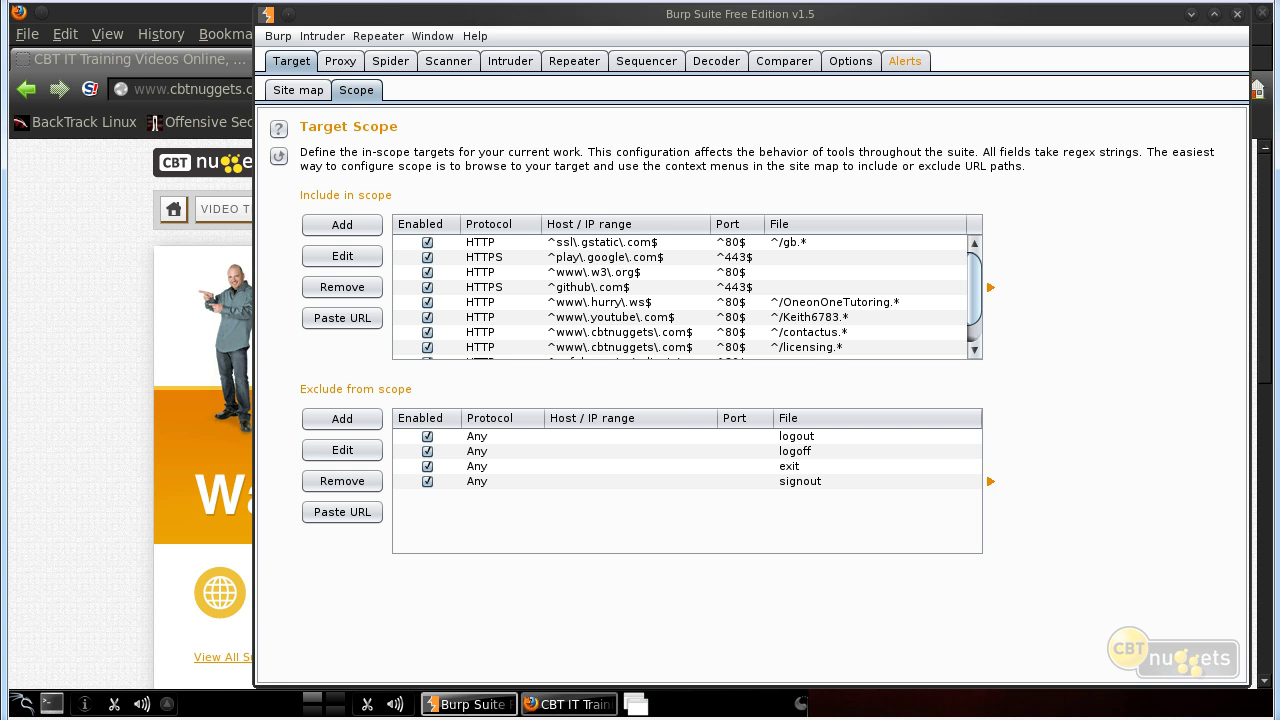
Step: Open the site map's filter options
{"action": "left_click", "coordinate": [295, 90]}
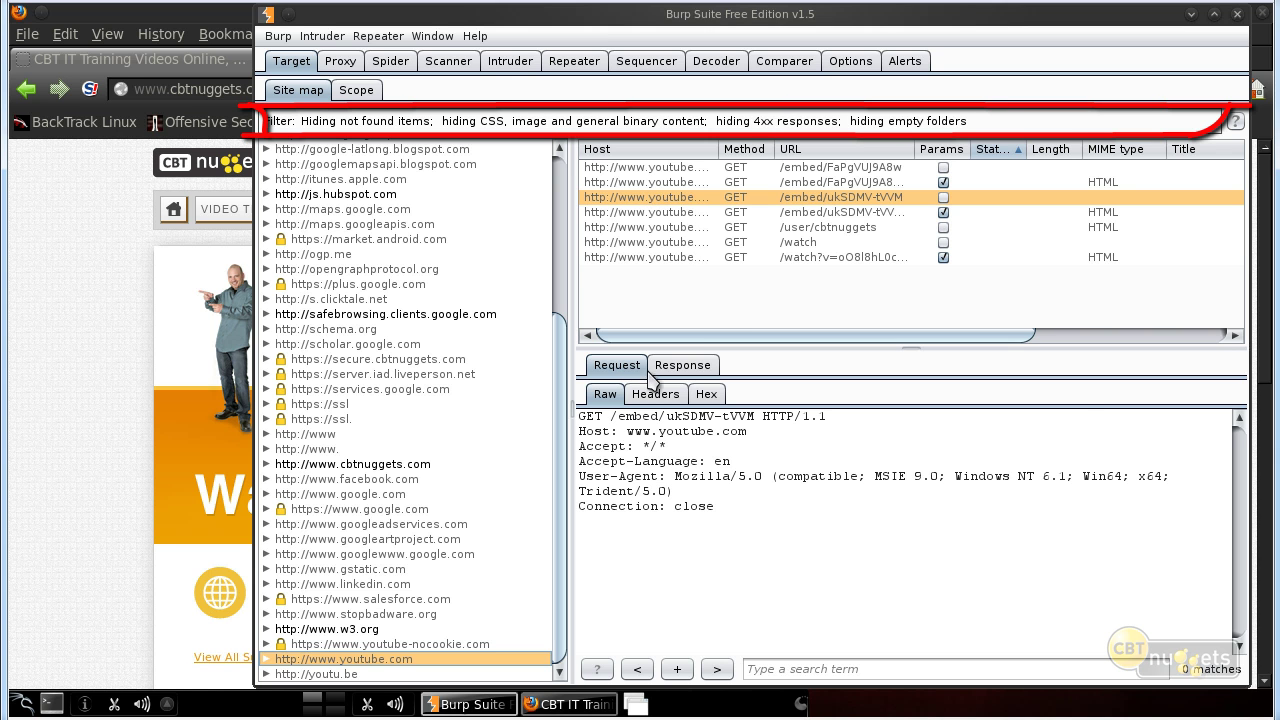
{"action": "left_click", "coordinate": [736, 128]}
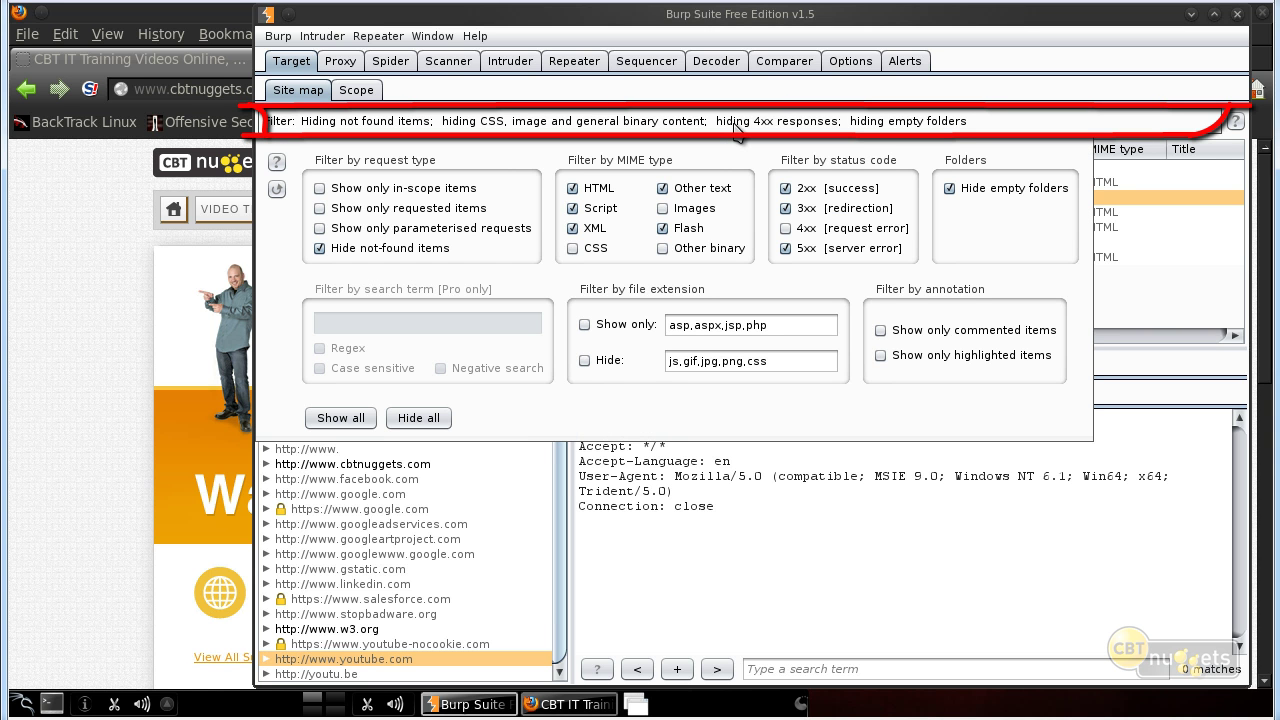